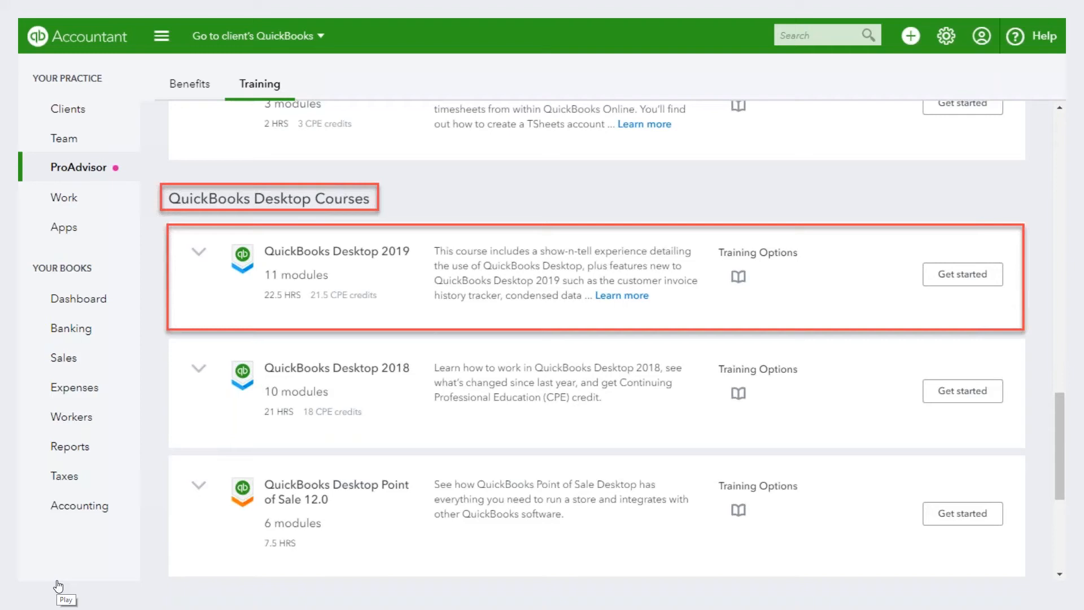
mouse_move(62, 588)
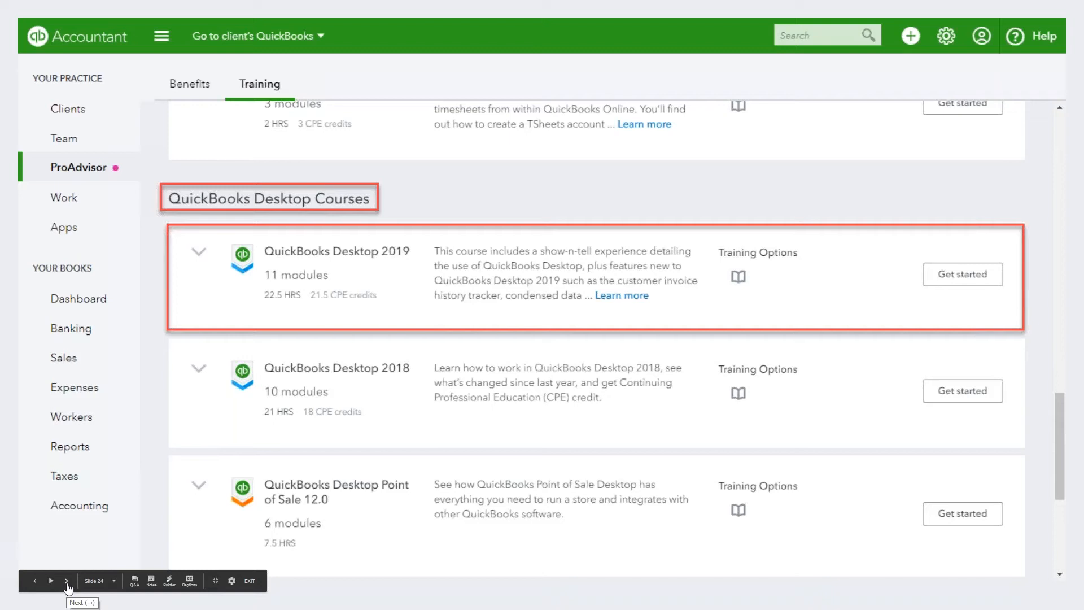
click(66, 581)
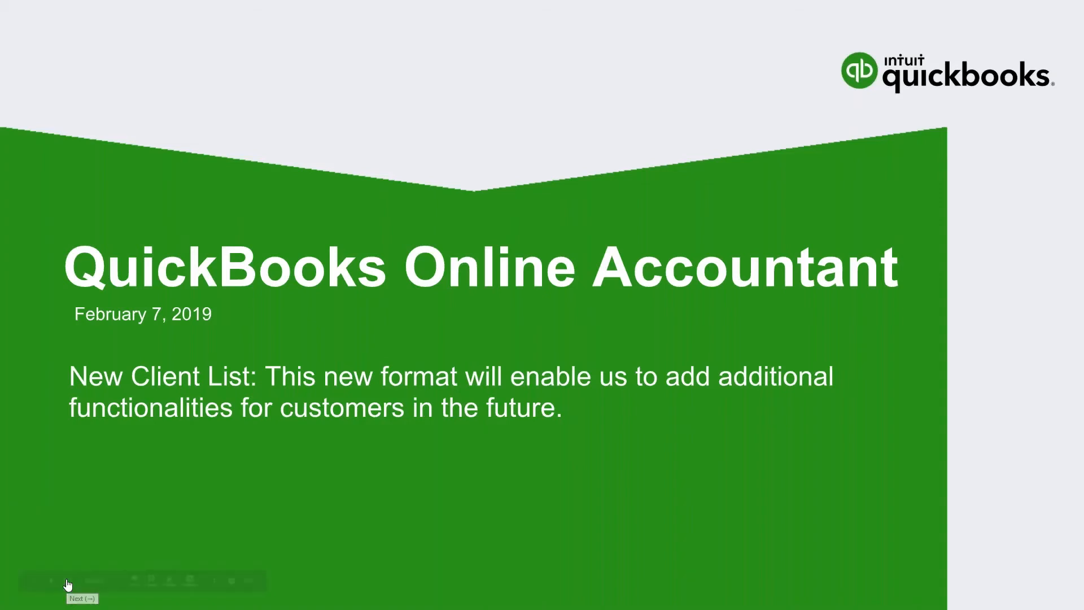
click(68, 584)
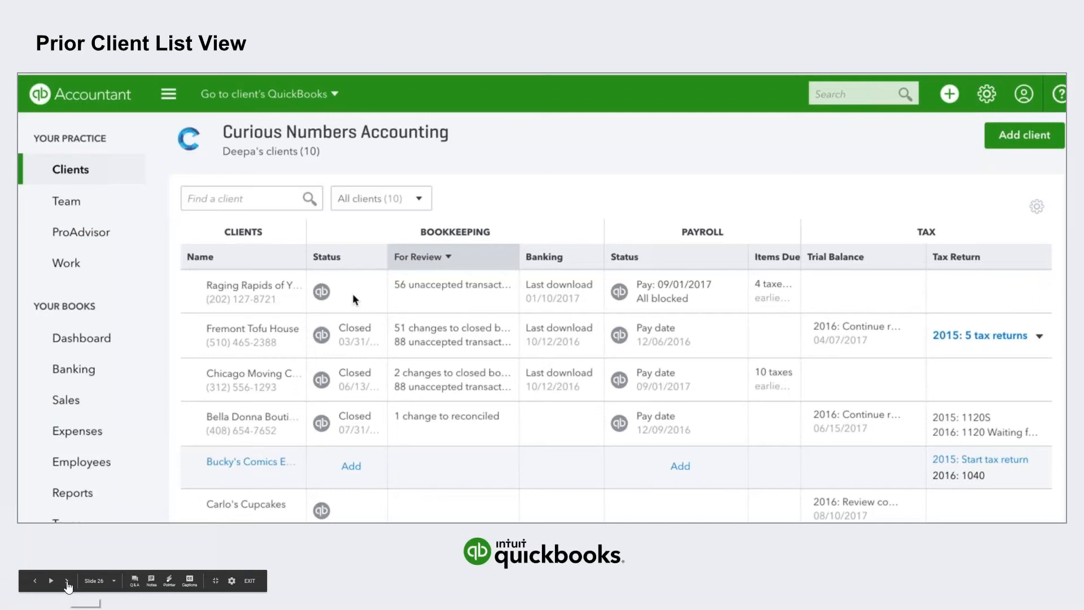
click(68, 584)
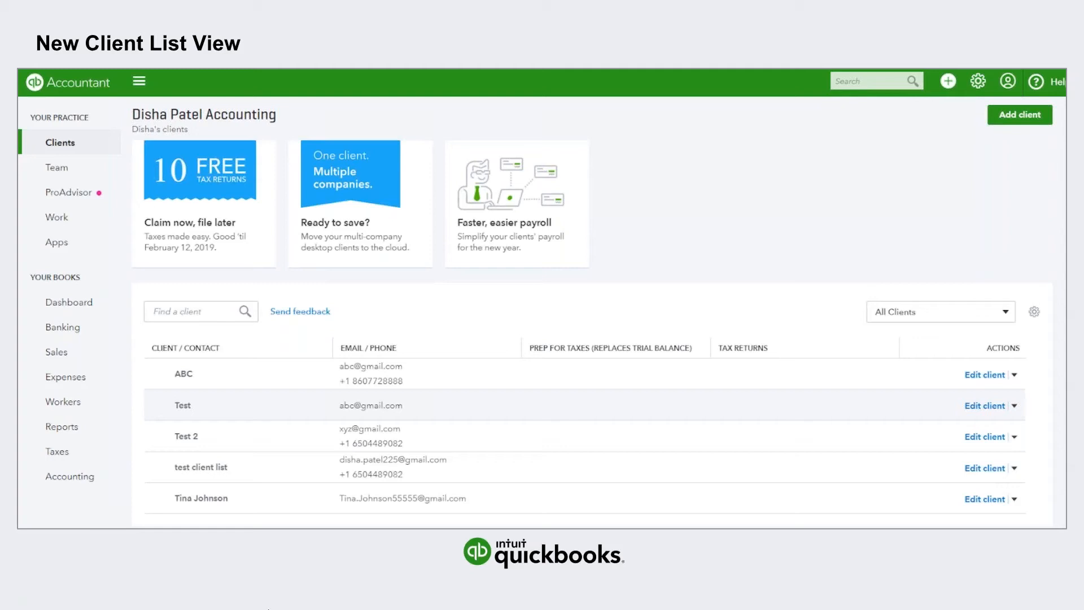
mouse_move(313, 590)
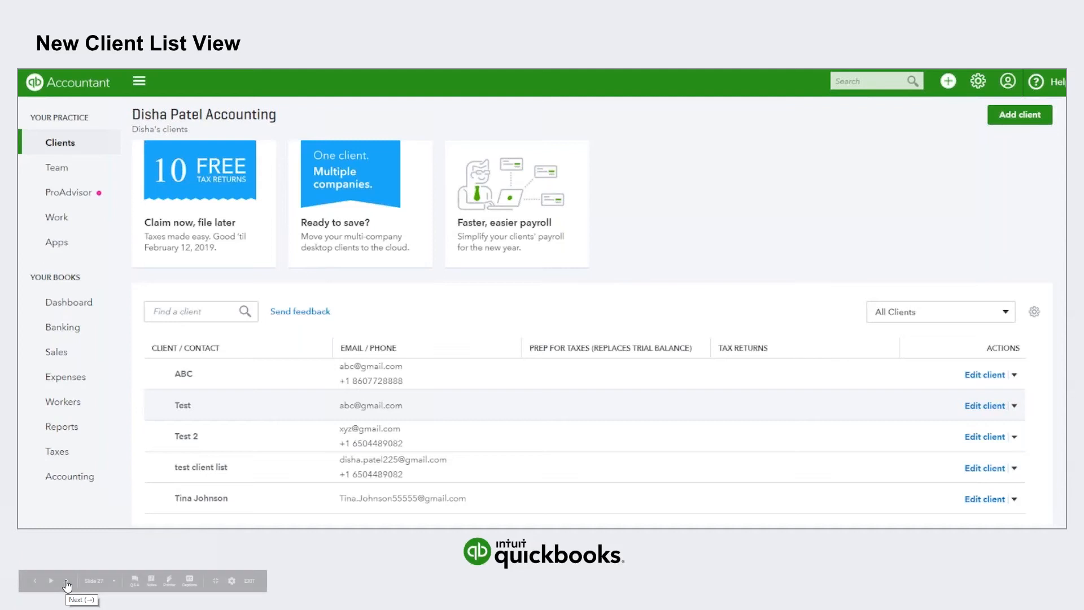
mouse_move(67, 582)
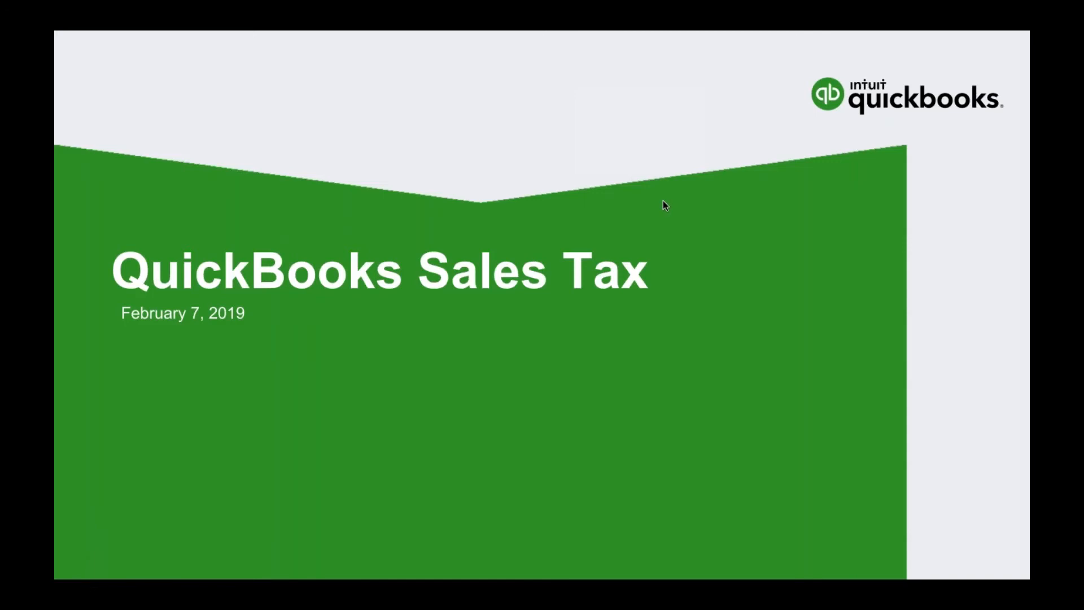
key(Right)
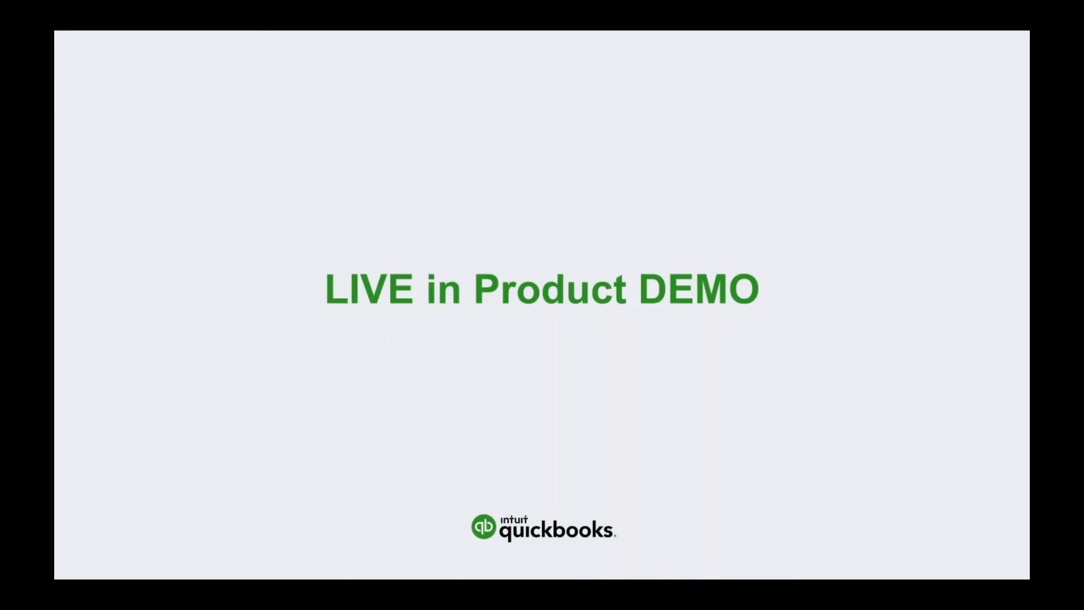
Step: Leave the slide show for the QuickBooks company window and start a new invoice
key(Escape)
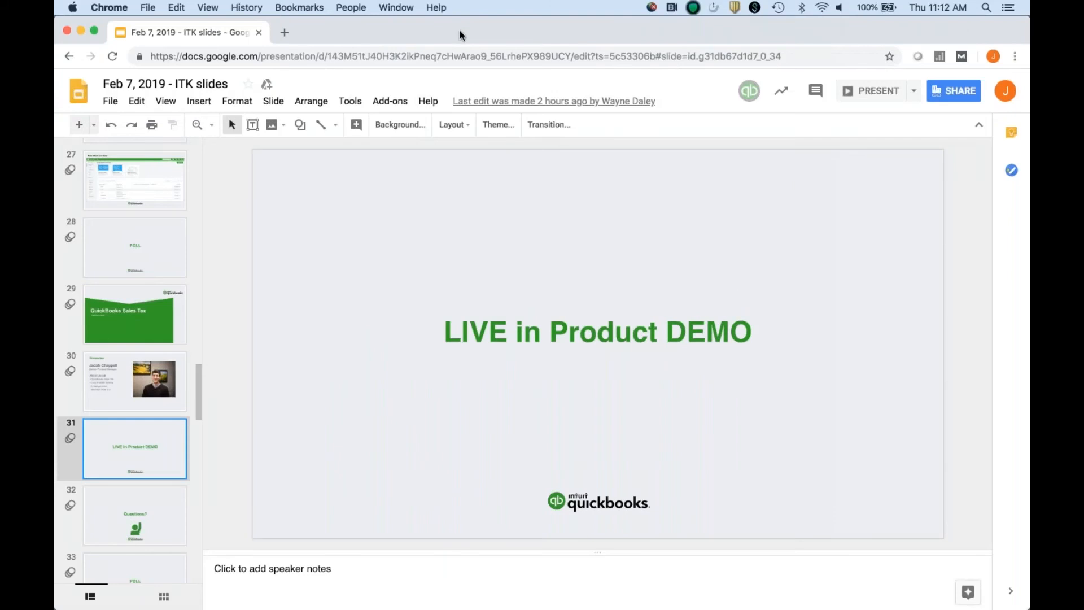
key(super+grave)
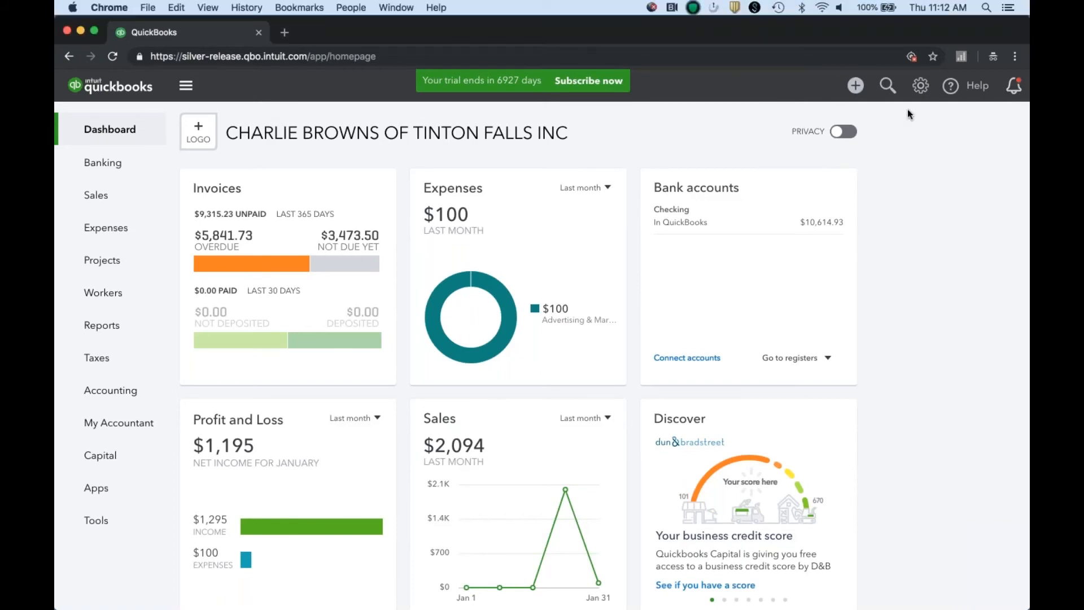
click(856, 90)
click(395, 179)
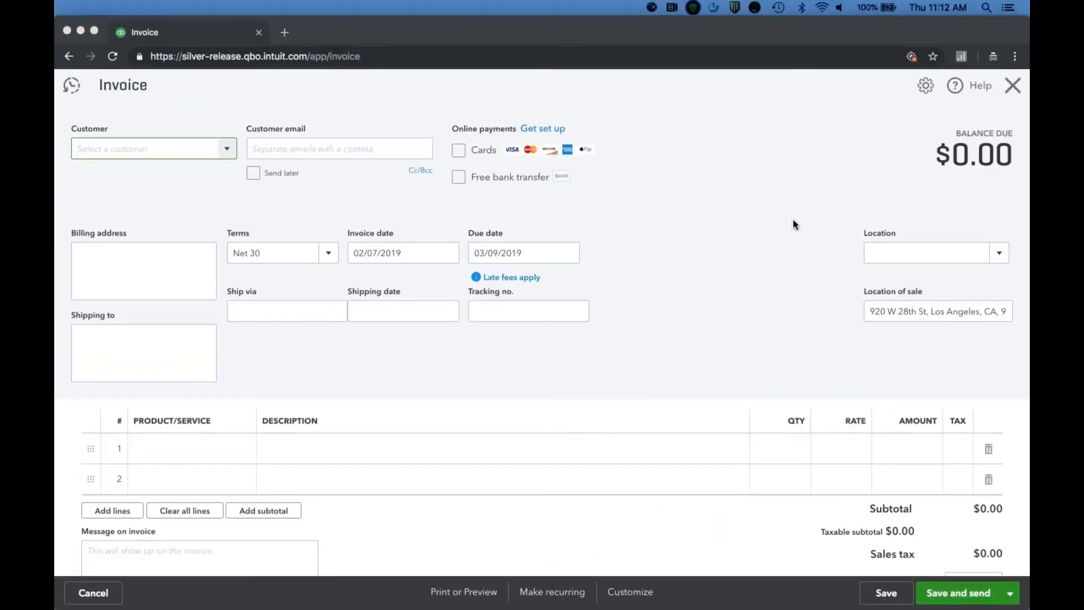
Step: Set the invoice's customer to San Jose (California)
scroll(793, 225, down, 3)
scroll(795, 228, up, 2)
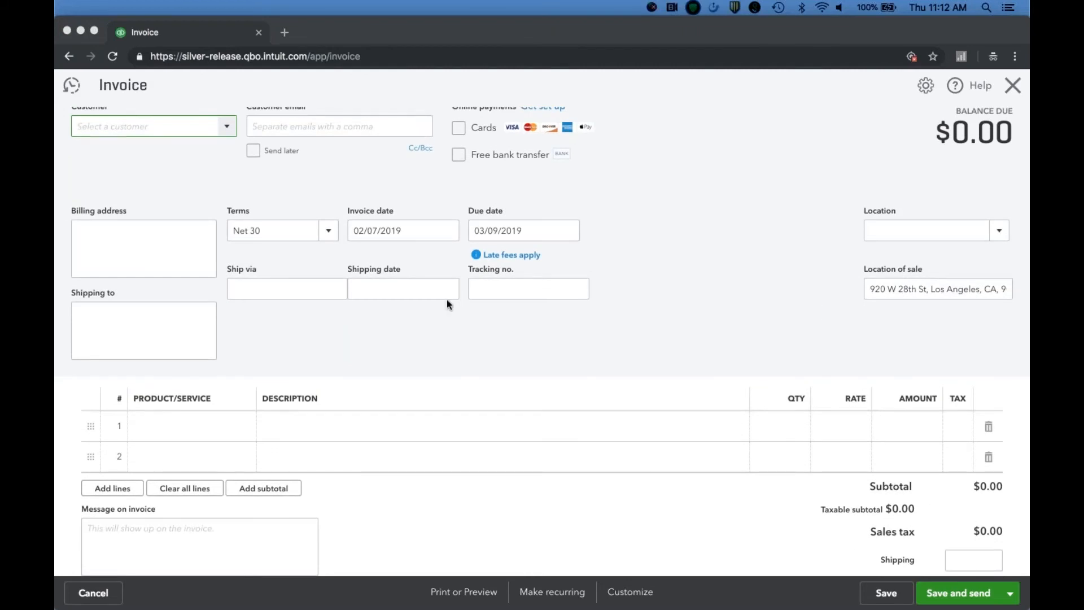
scroll(219, 181, up, 1)
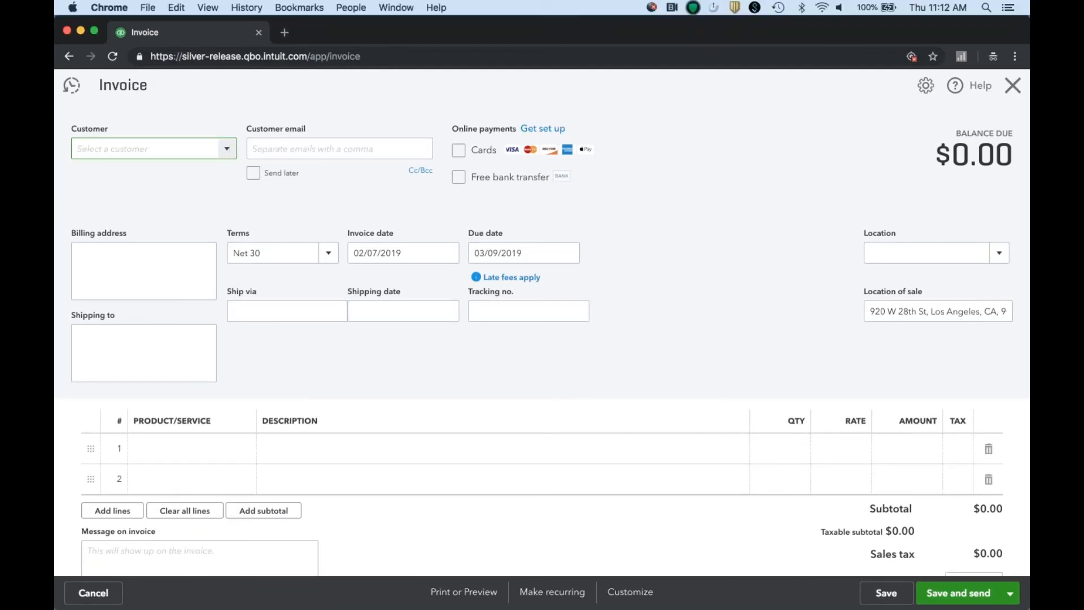
click(229, 147)
scroll(181, 297, down, 2)
scroll(153, 282, down, 3)
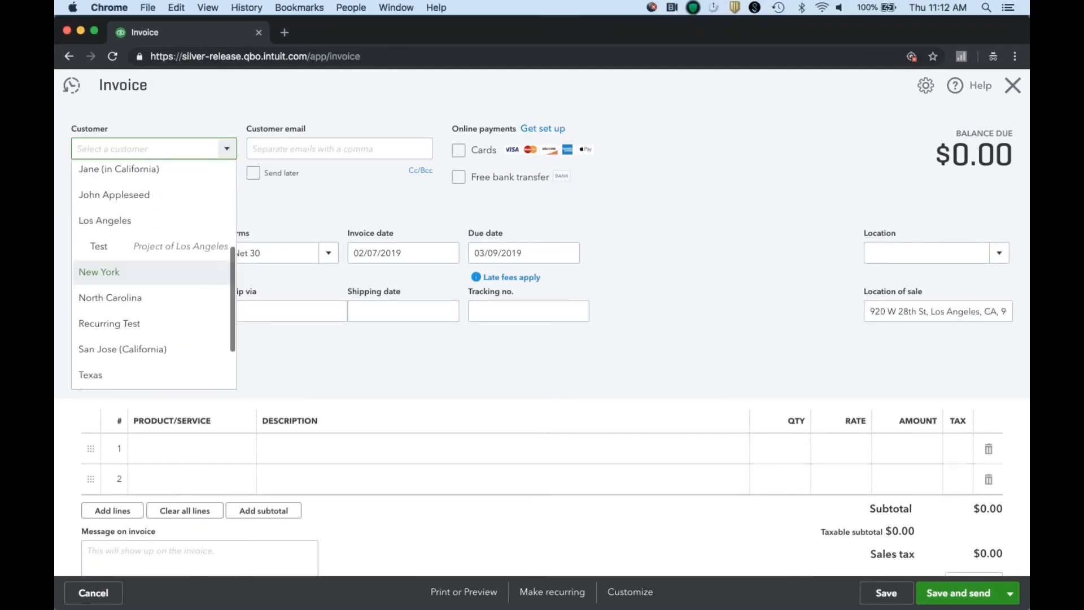
click(113, 278)
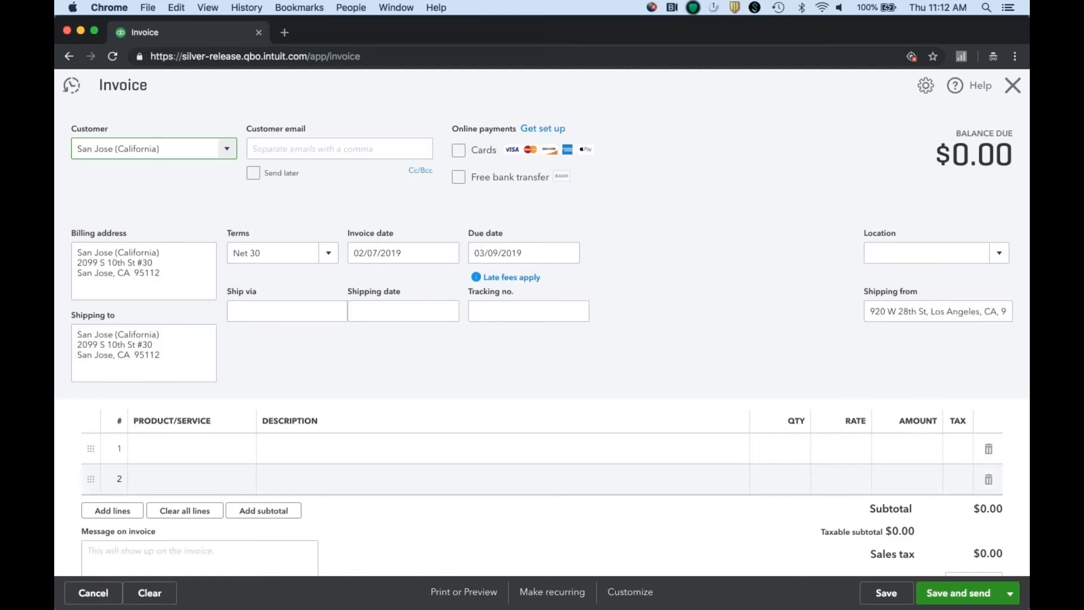
Step: Add Clock and Caramel Corn as the first two product lines of the invoice
scroll(249, 440, down, 3)
click(246, 386)
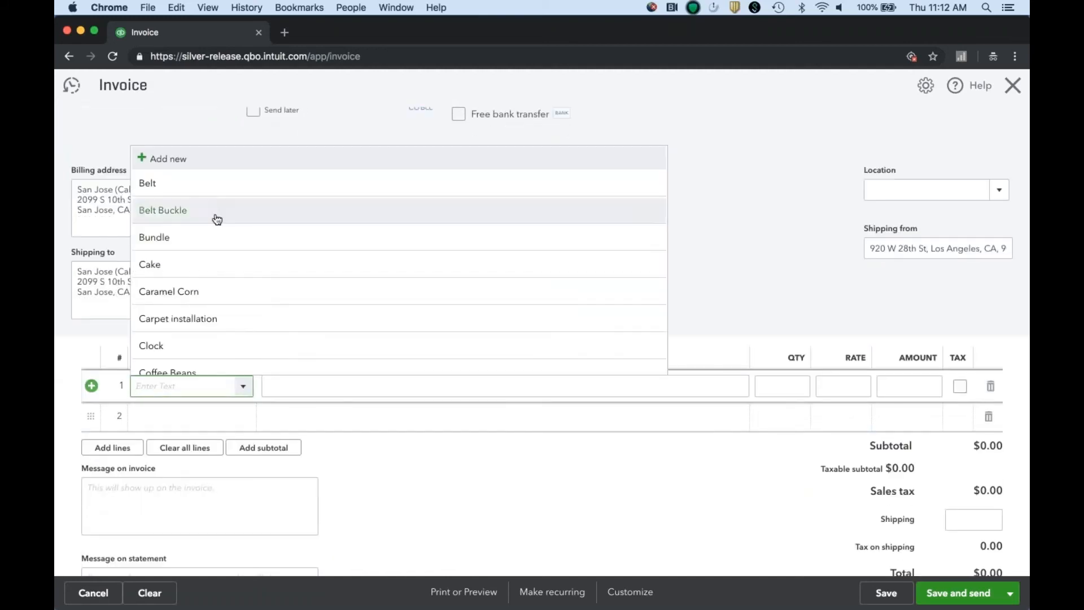
click(171, 346)
scroll(241, 341, down, 3)
click(244, 338)
click(246, 336)
scroll(208, 465, down, 1)
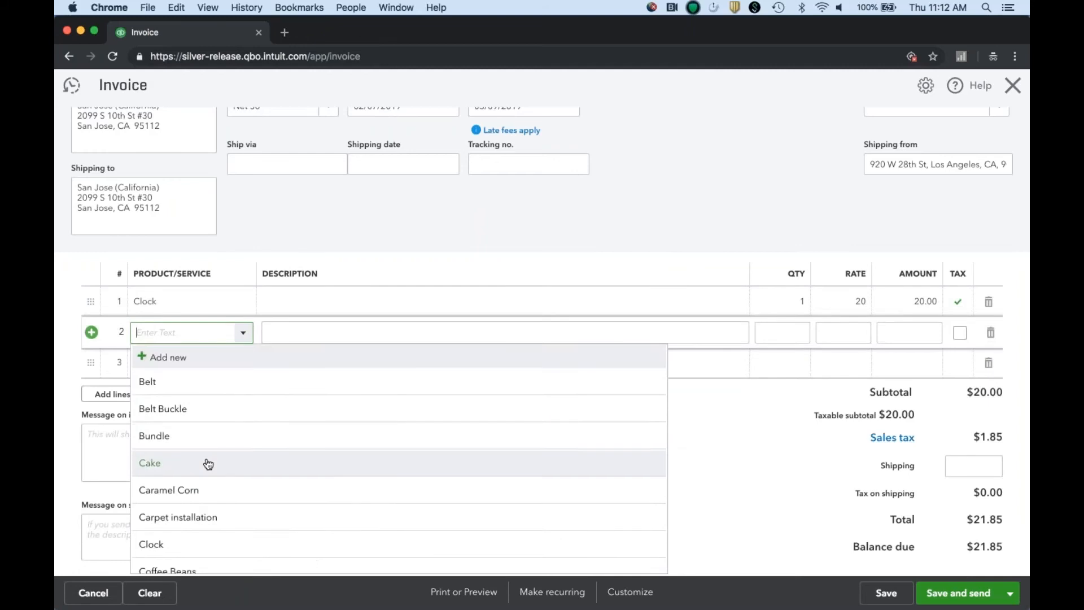
click(208, 466)
Step: Add Water Bottle as the third product line of the invoice
scroll(256, 370, down, 2)
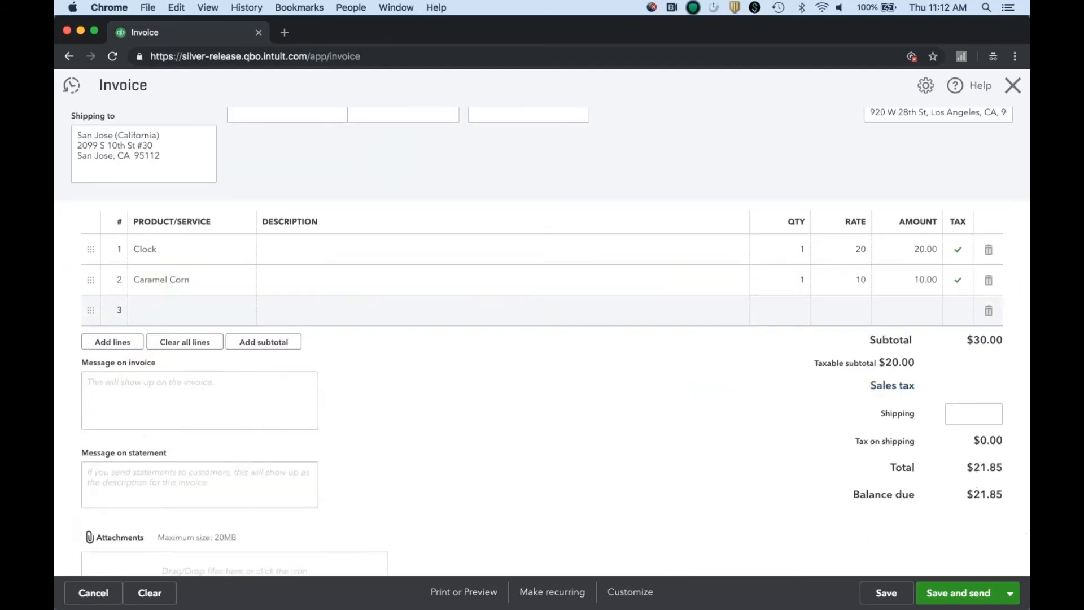
click(243, 309)
click(243, 310)
scroll(196, 362, down, 10)
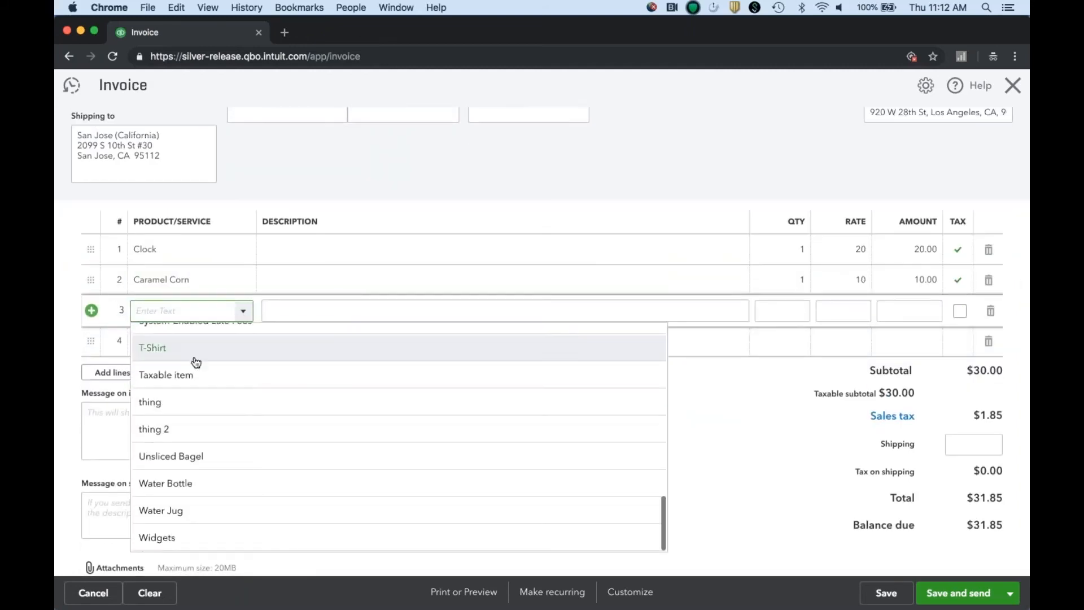
click(207, 484)
click(715, 524)
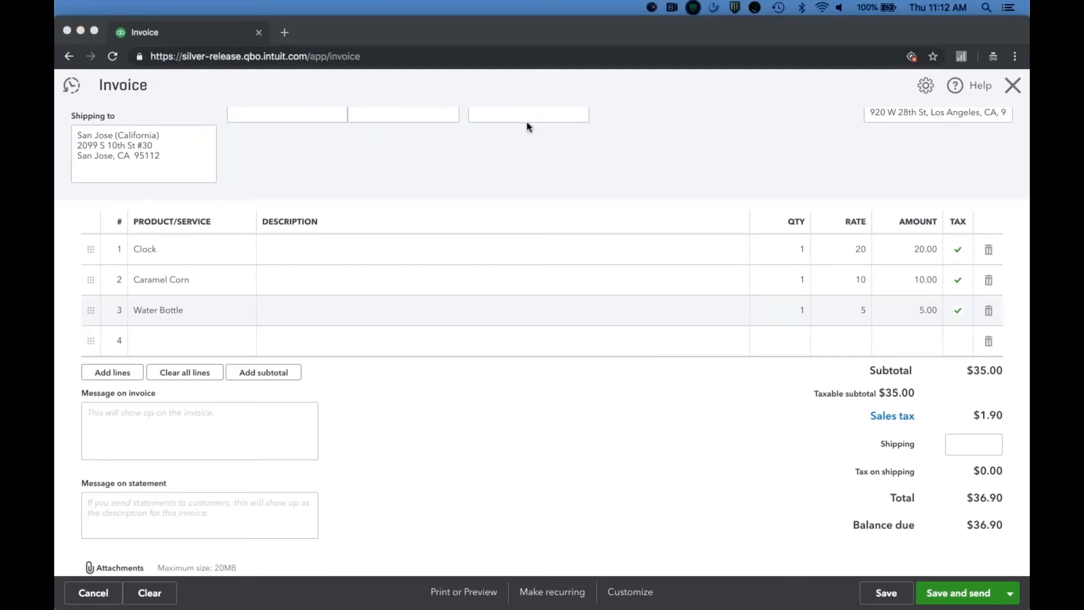
Step: Review the invoice's sales tax calculation, including the agency rates and the tax category of each product, and close it
scroll(900, 431, up, 1)
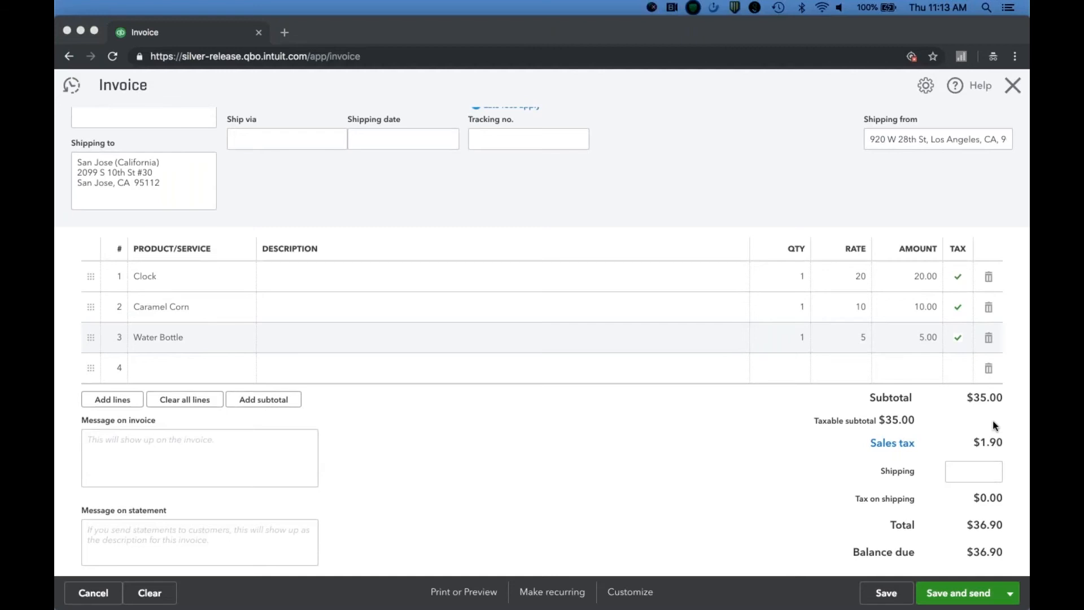
click(941, 426)
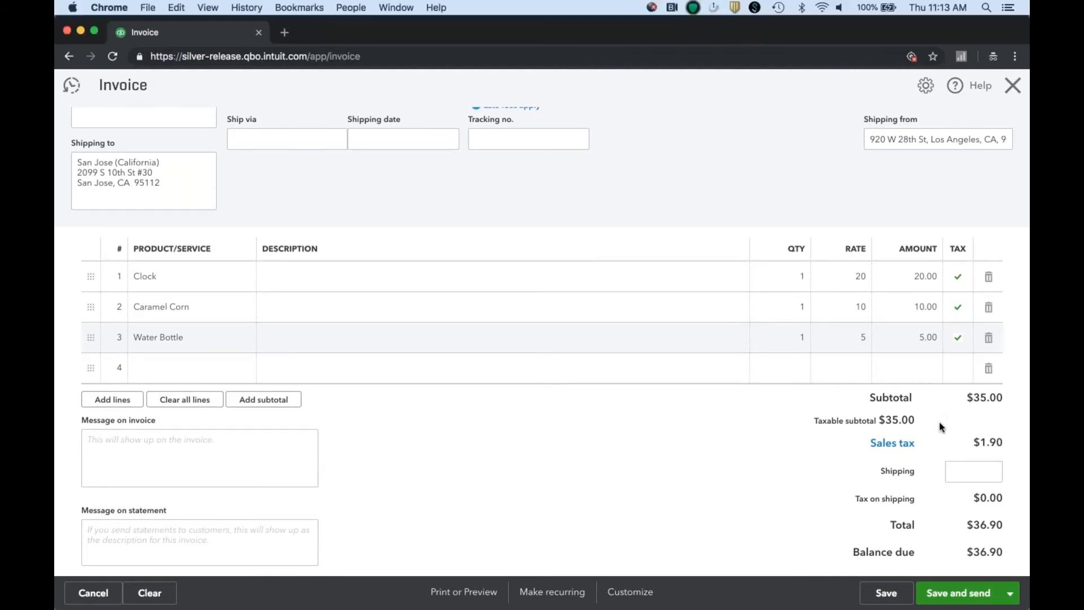
click(905, 445)
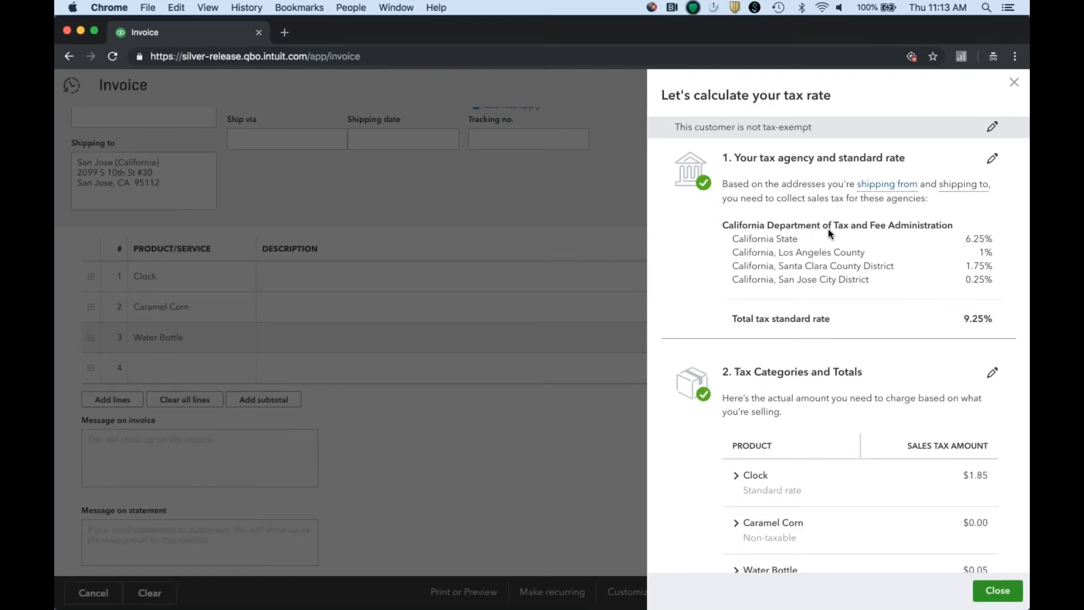
scroll(801, 253, down, 3)
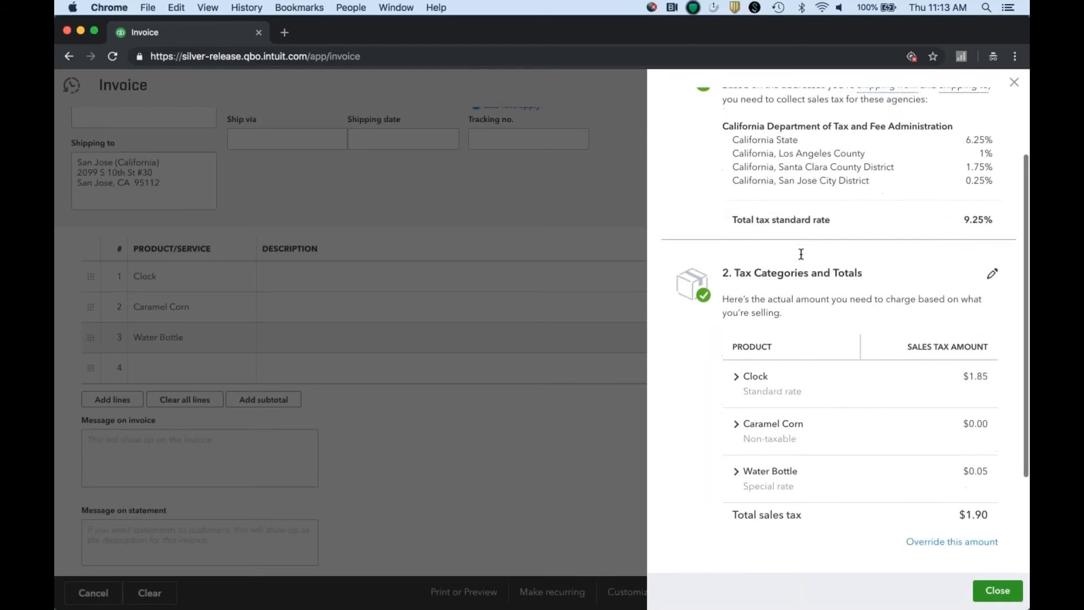
scroll(801, 254, down, 2)
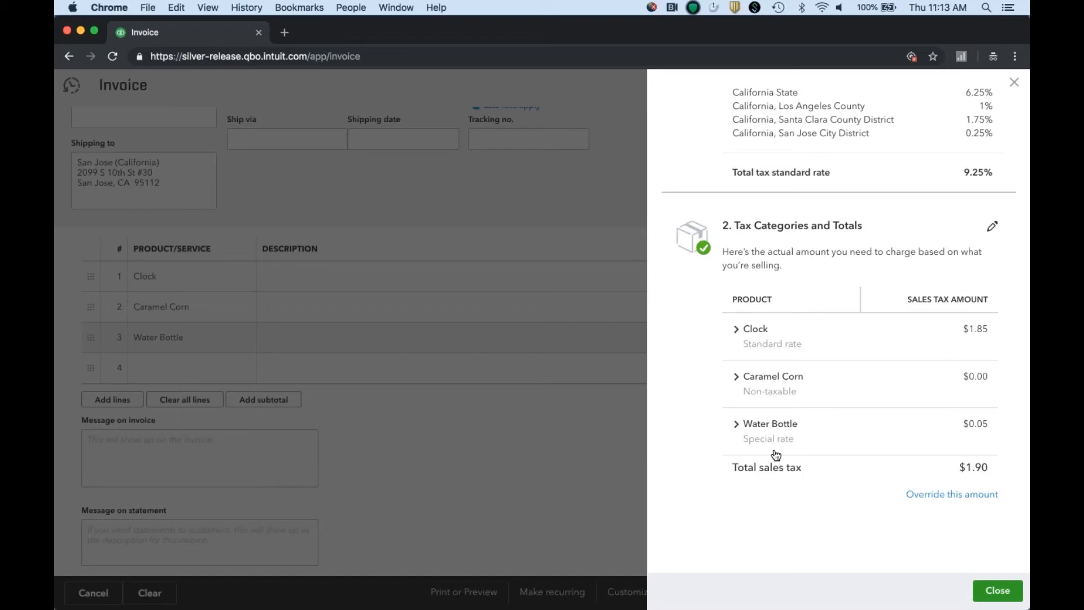
click(996, 590)
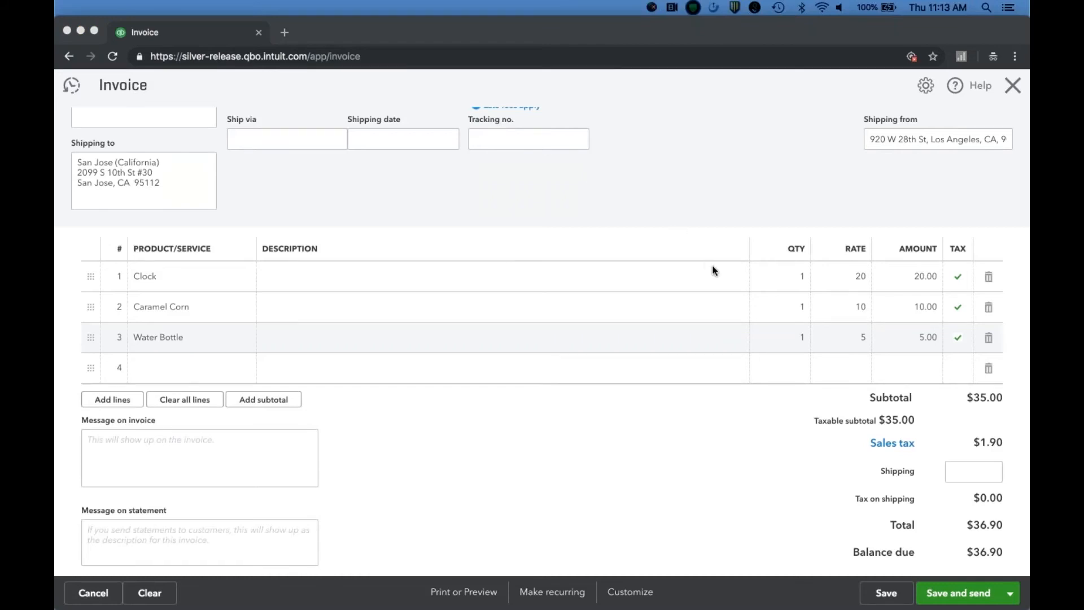
Step: Change the invoice's customer to Vancouver Canada and check the resulting sales tax in the totals
scroll(244, 343, up, 5)
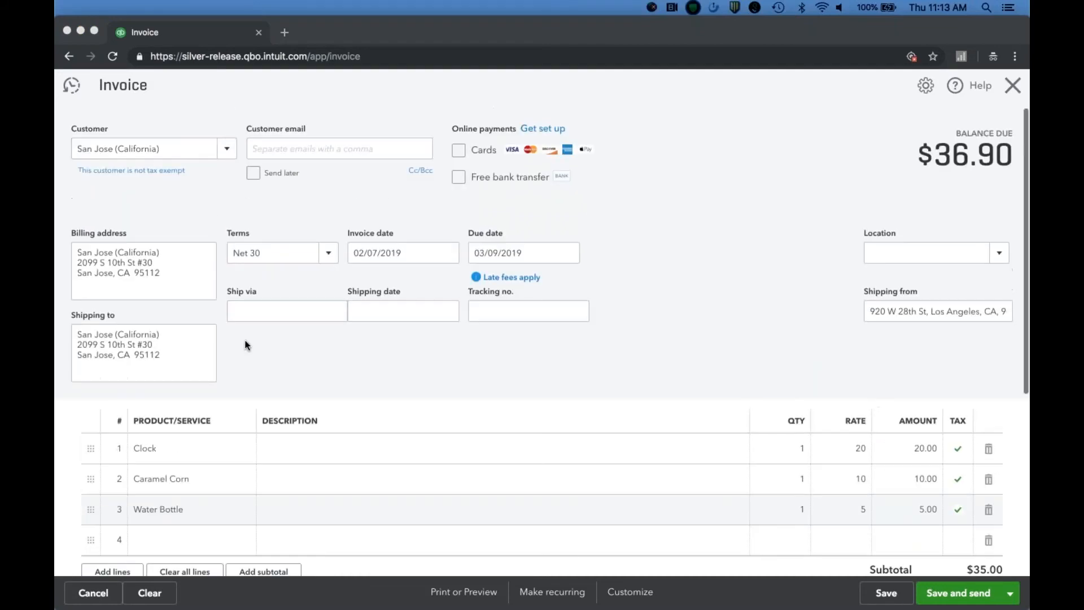
click(226, 148)
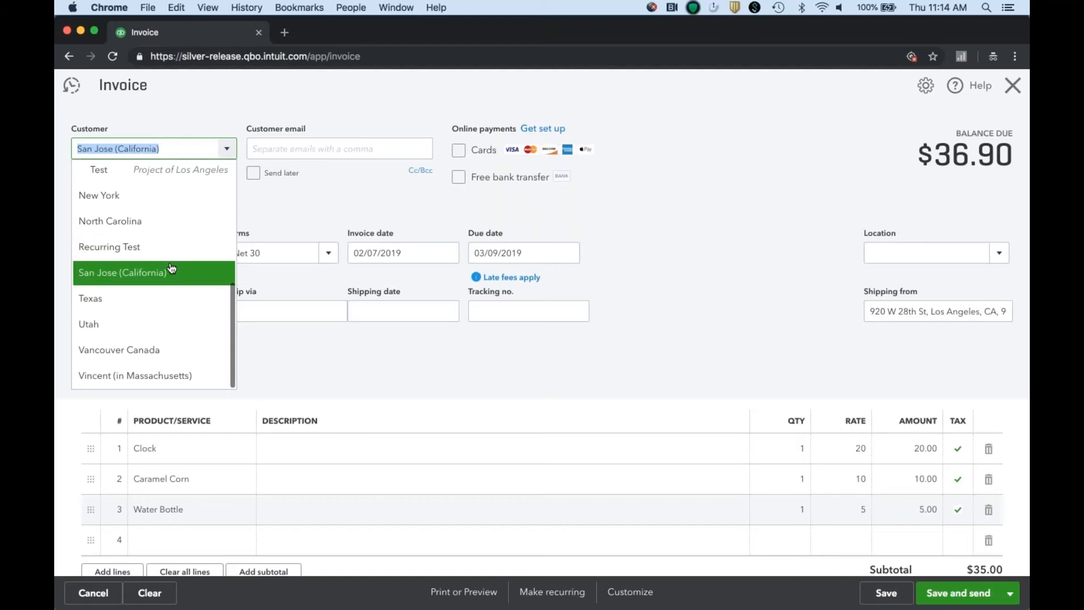
click(139, 347)
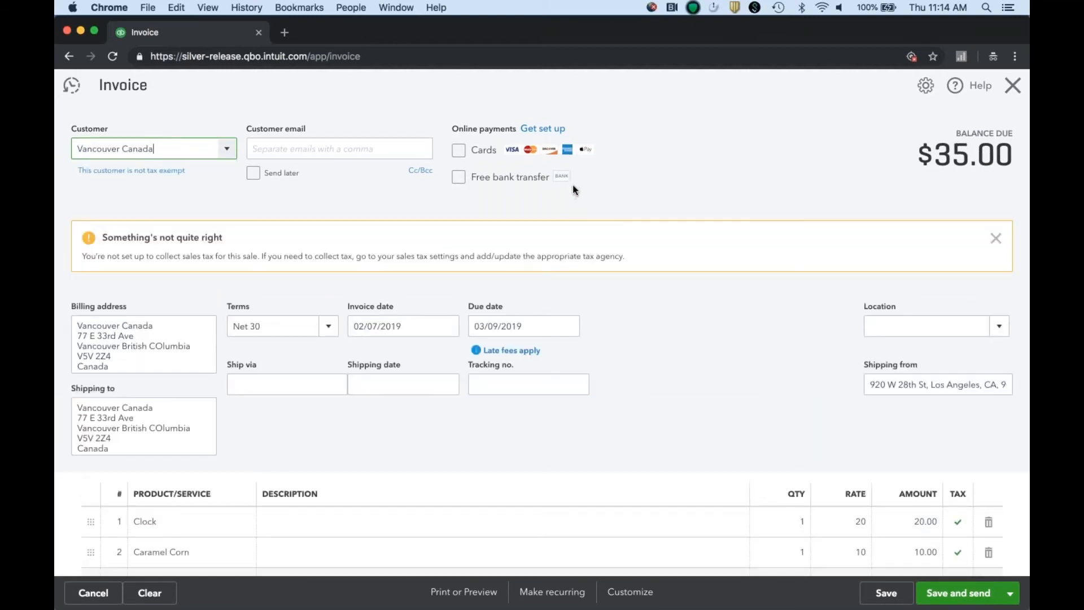
key(super+Tab)
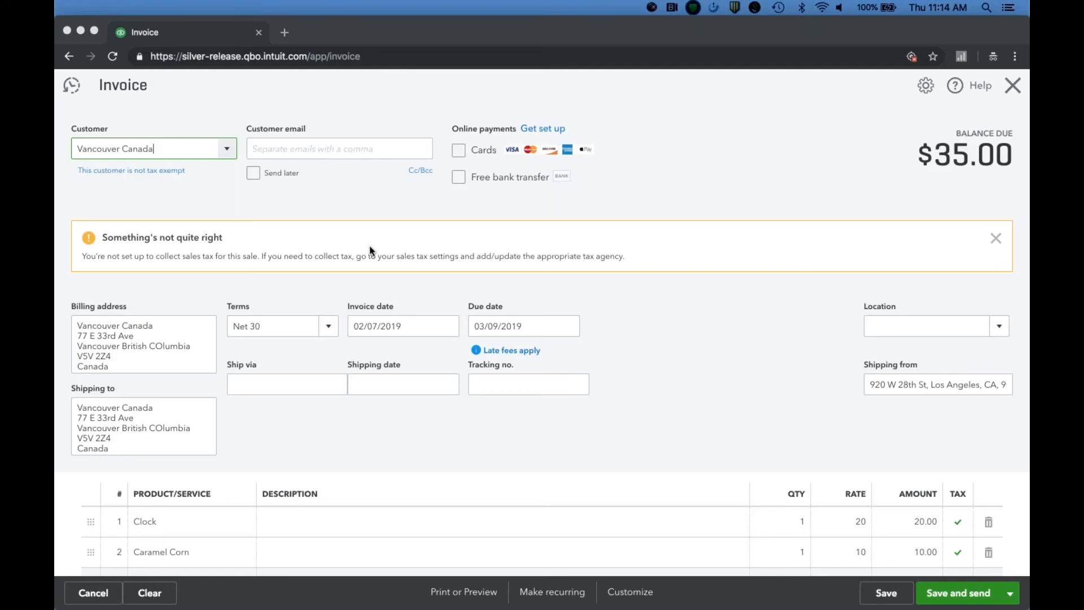
scroll(370, 248, down, 5)
scroll(369, 250, down, 2)
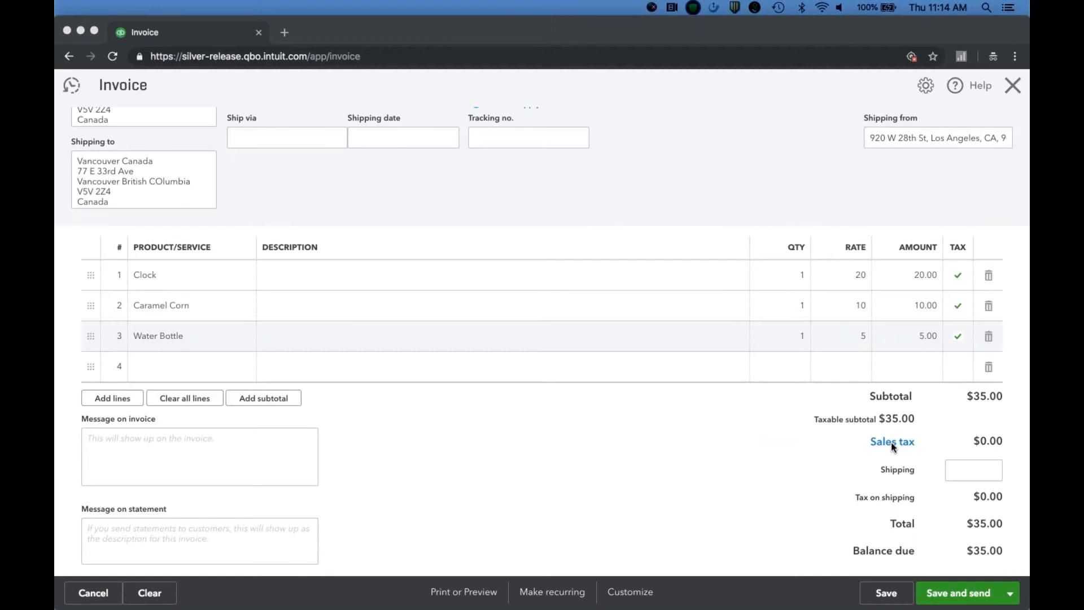
Step: Change the invoice's customer to Utah and check the resulting sales tax in the totals
scroll(817, 445, up, 5)
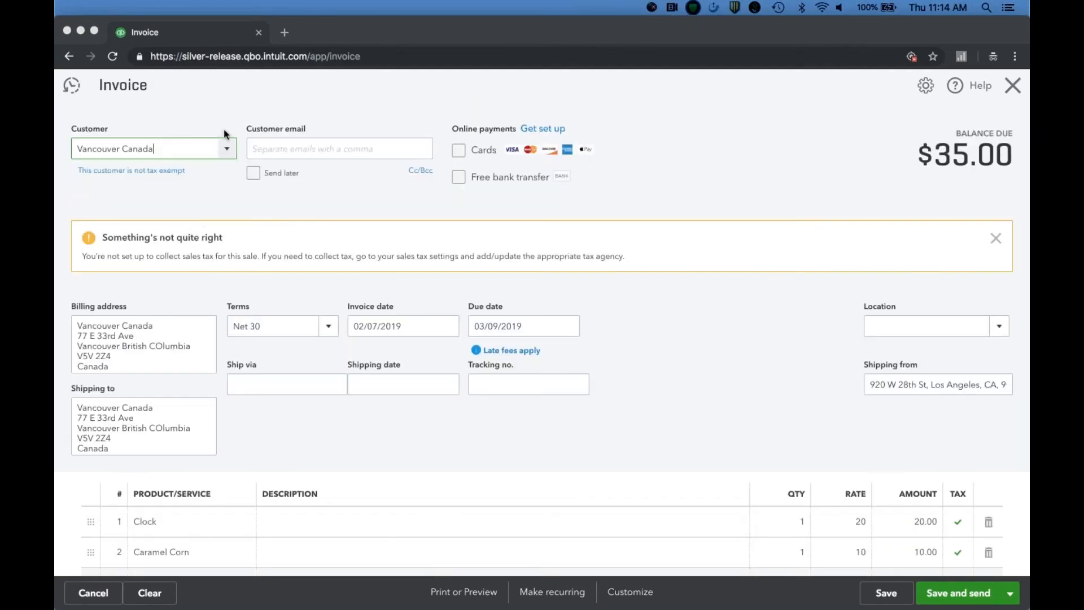
click(227, 150)
click(227, 150)
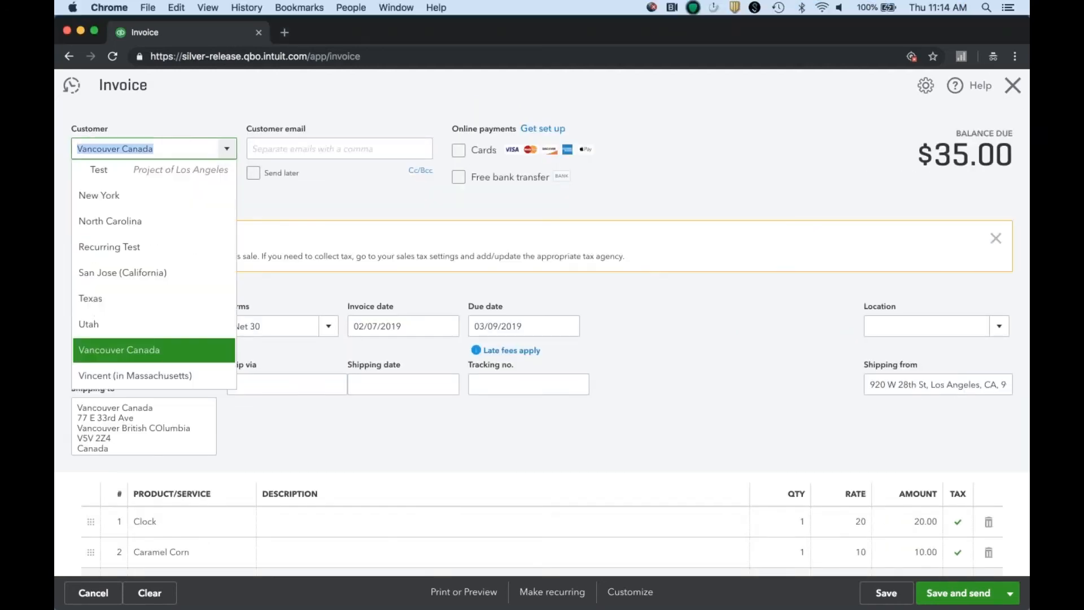
click(145, 320)
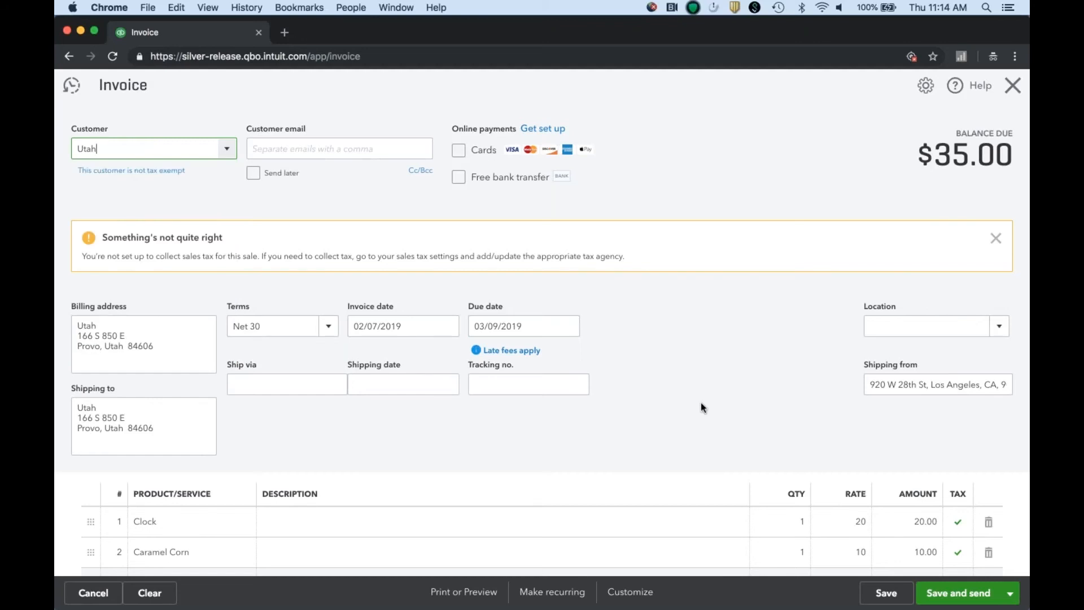
scroll(702, 406, down, 1)
scroll(702, 405, down, 4)
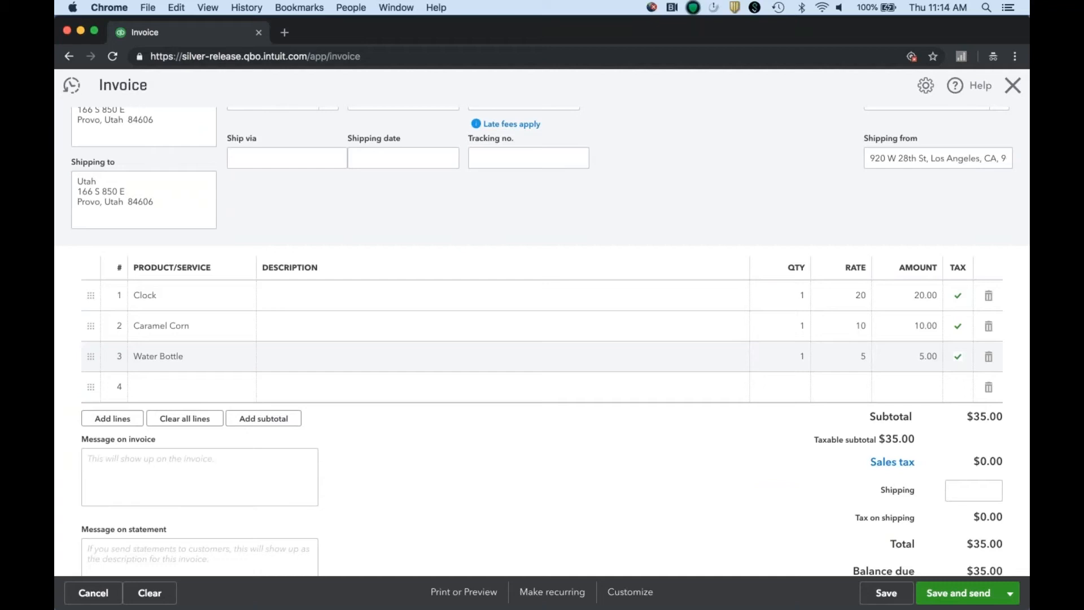
scroll(775, 428, up, 5)
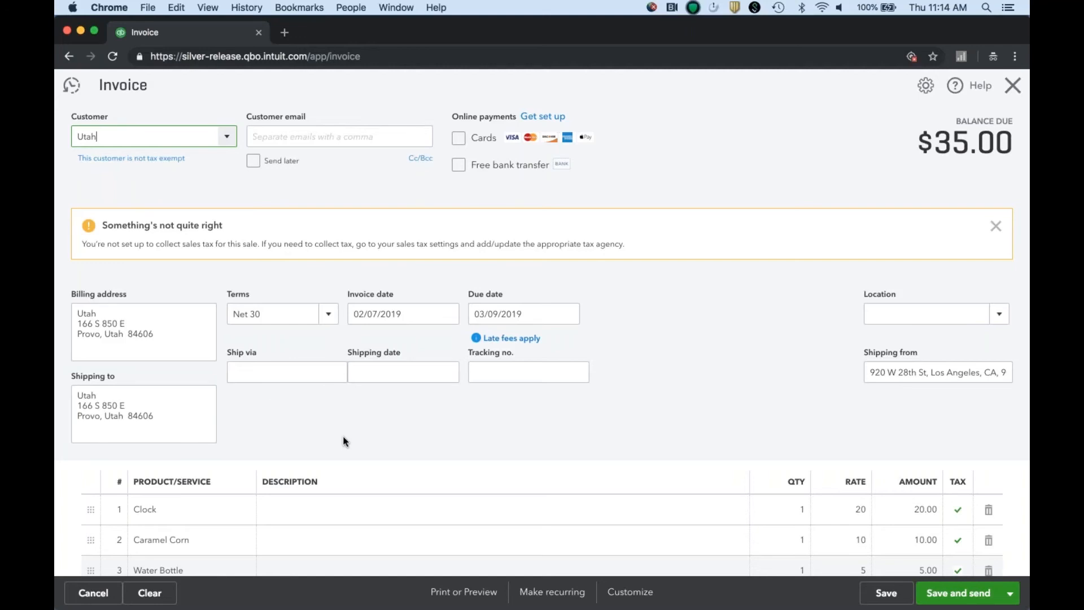
Step: Open the invoice's sales tax calculation, answer Yes to collecting sales tax for Utah State Tax Commission, and save the answer
scroll(361, 413, down, 2)
scroll(361, 418, down, 6)
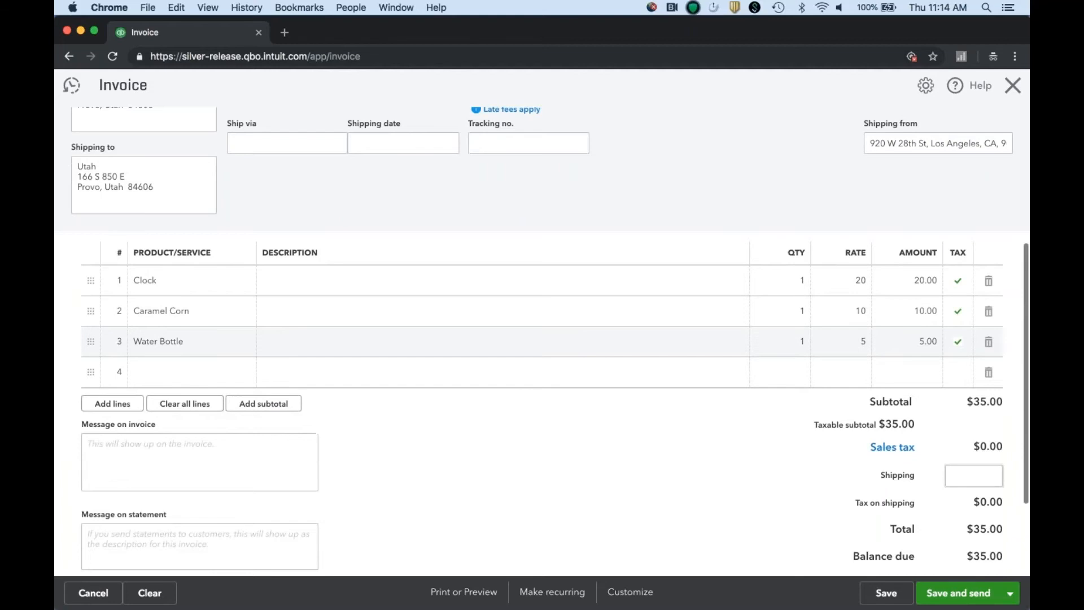
click(905, 449)
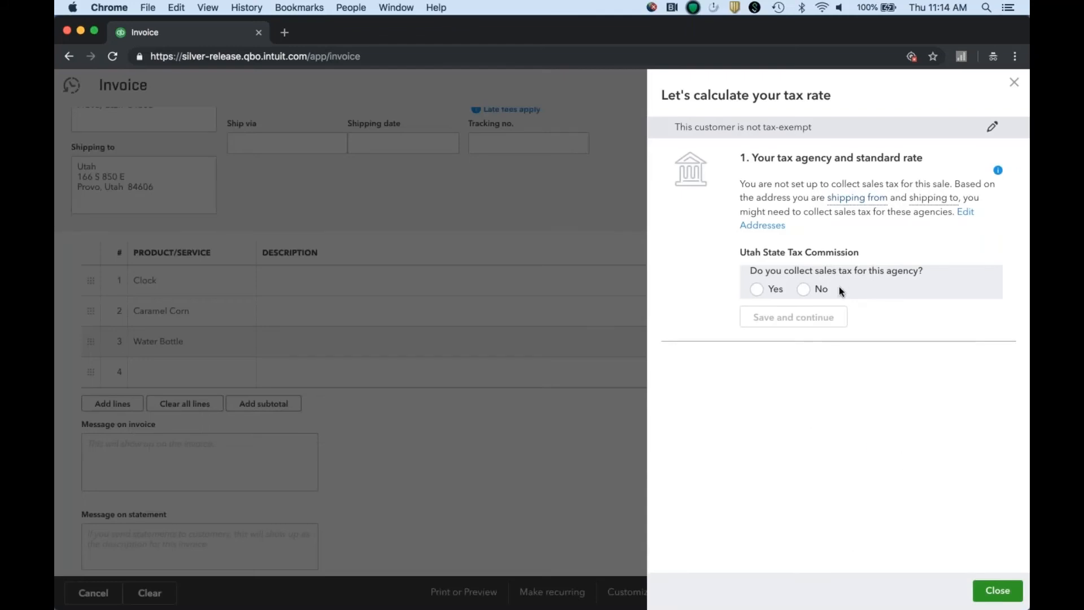
click(774, 290)
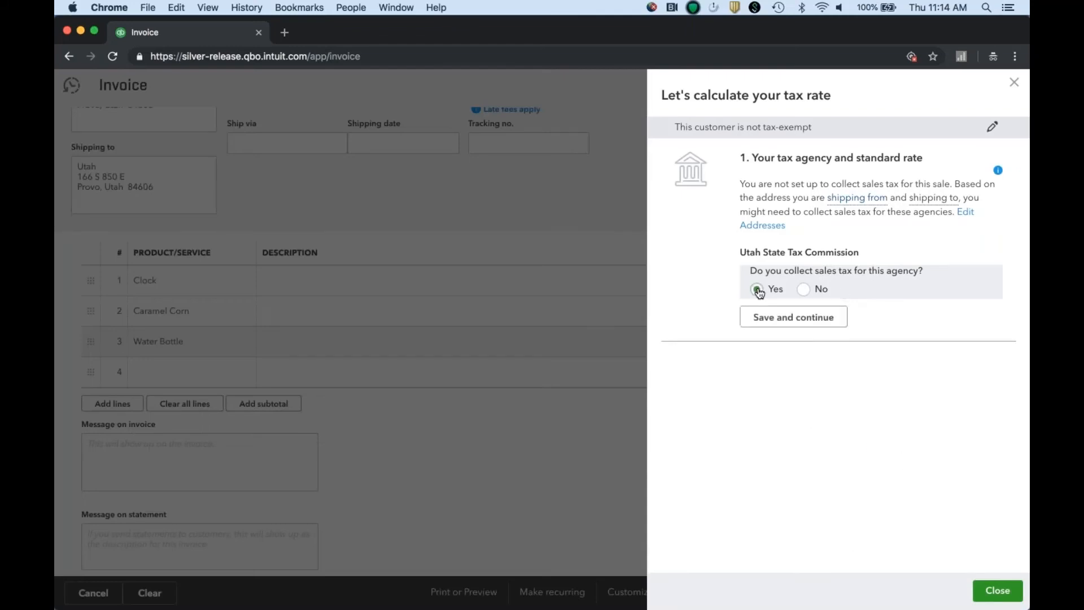
click(776, 316)
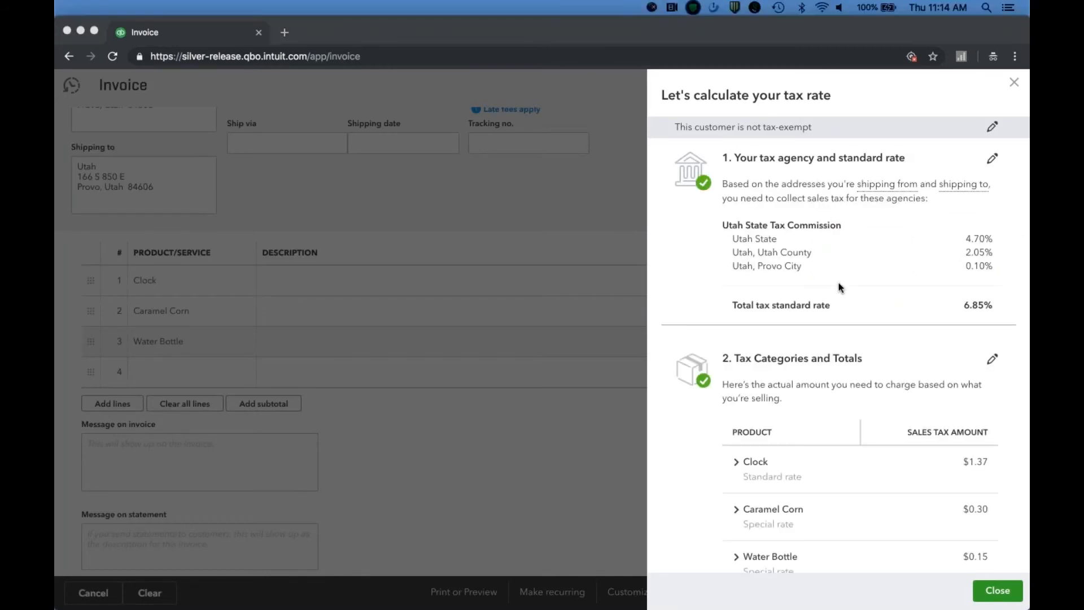
Step: Review the Utah agency rates and the sales tax amount of each product, and close the calculation
scroll(838, 287, down, 2)
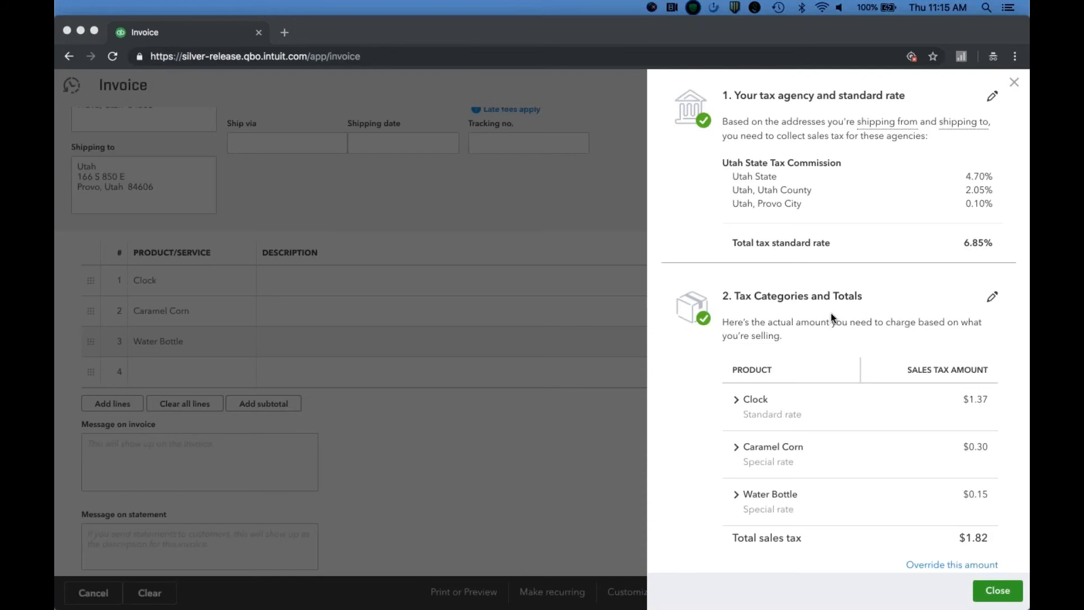
scroll(830, 317, up, 3)
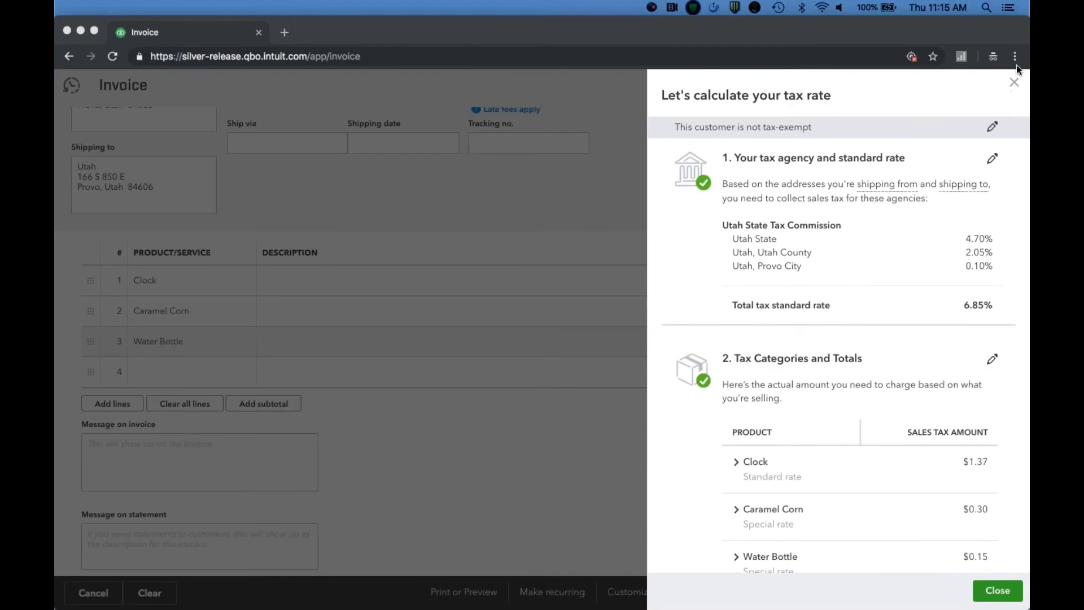
click(1014, 83)
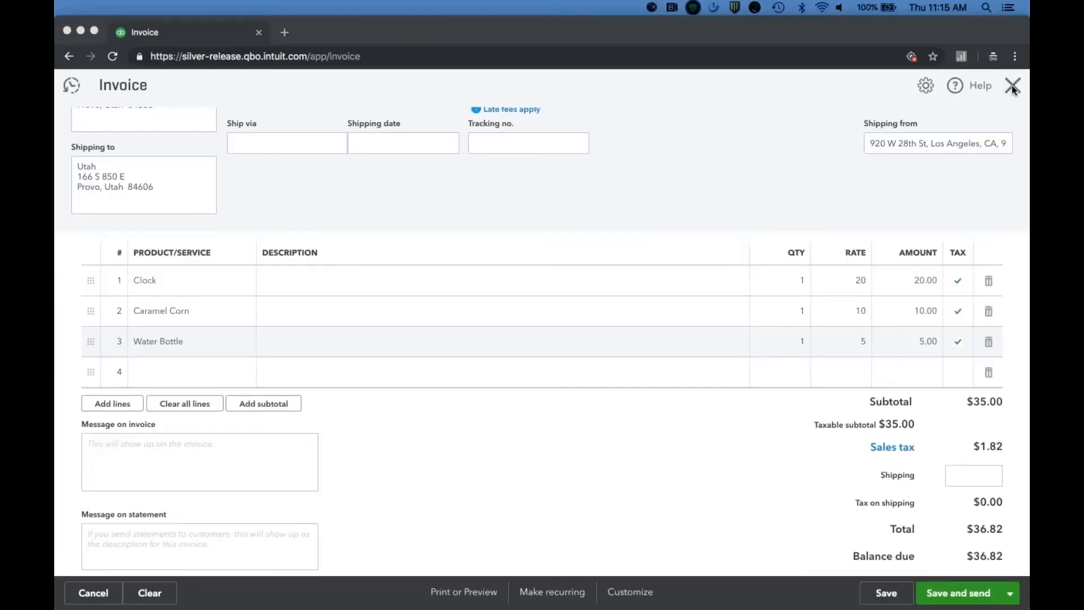
Step: Save the Utah invoice and leave the blank new invoice without saving it
click(1010, 591)
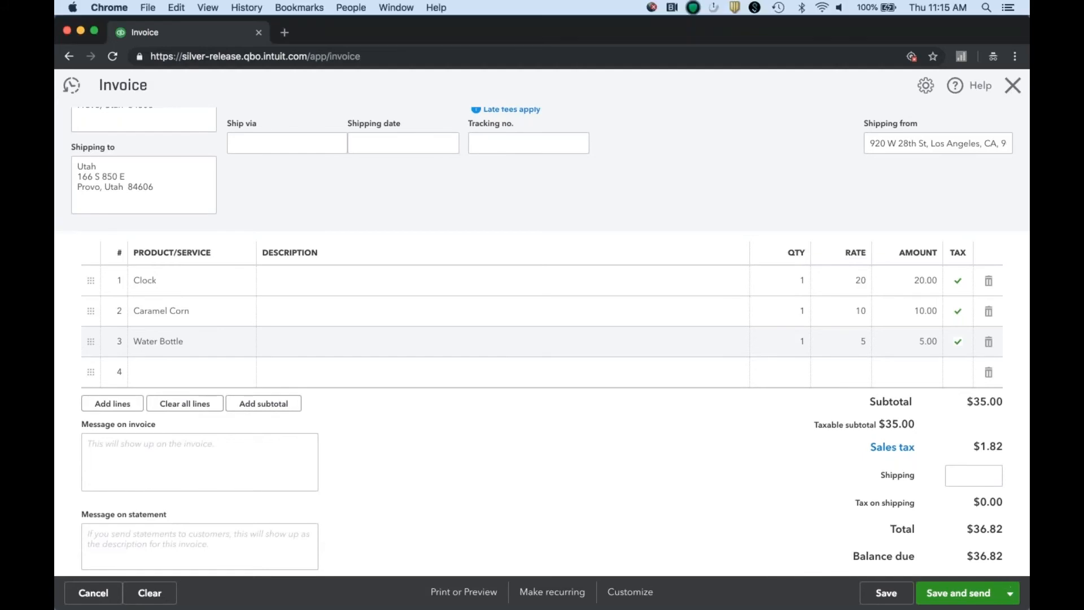
click(1010, 592)
click(965, 551)
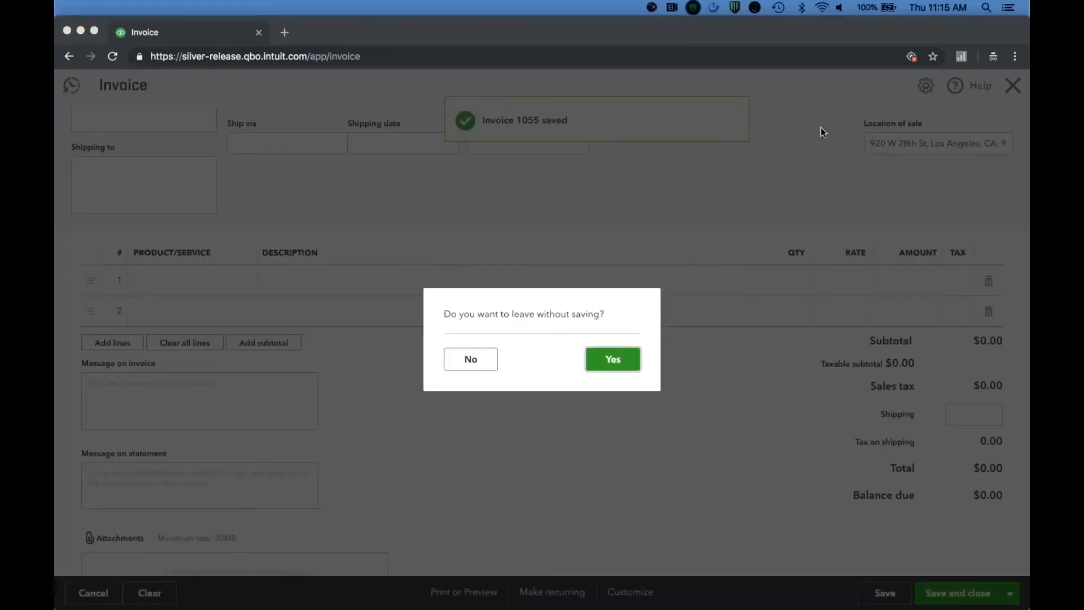
click(593, 358)
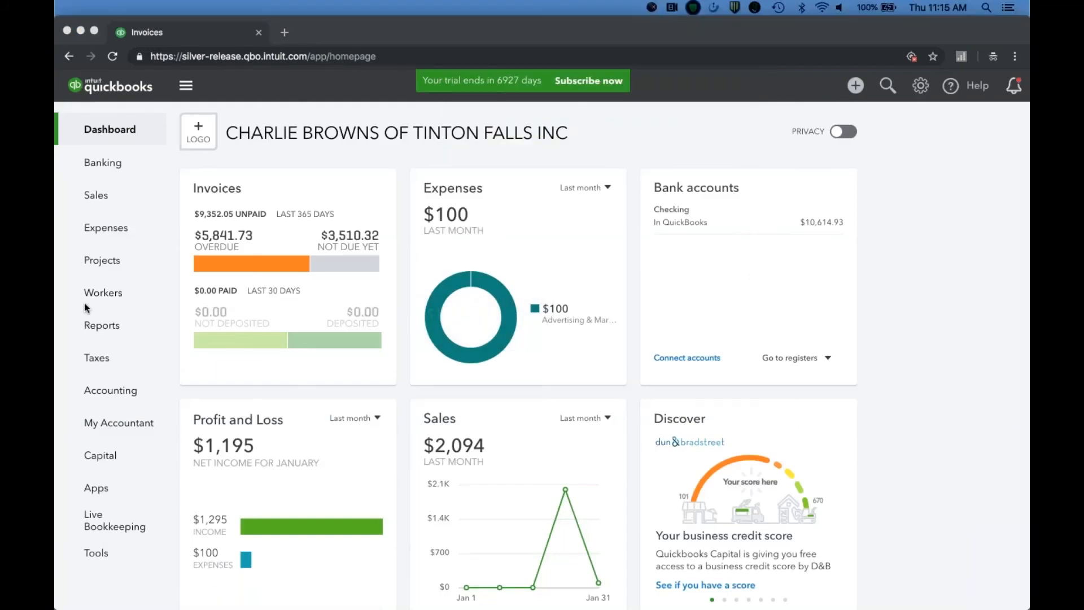
Step: Open the Sales Tax Liability Report and examine the gross, taxable and tax amounts for each tax agency, including Utah
click(103, 332)
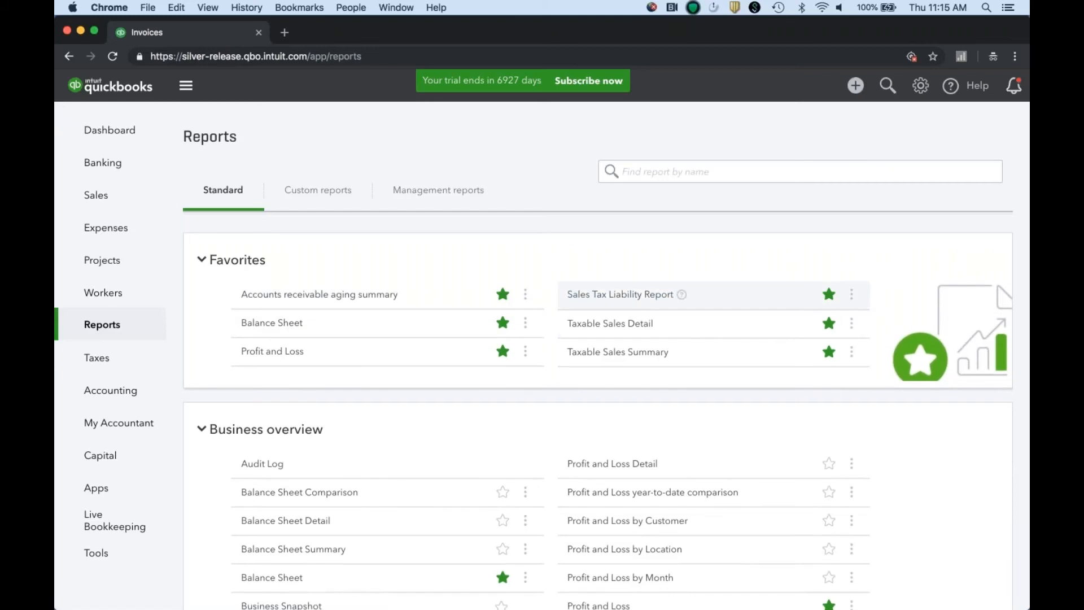
click(644, 301)
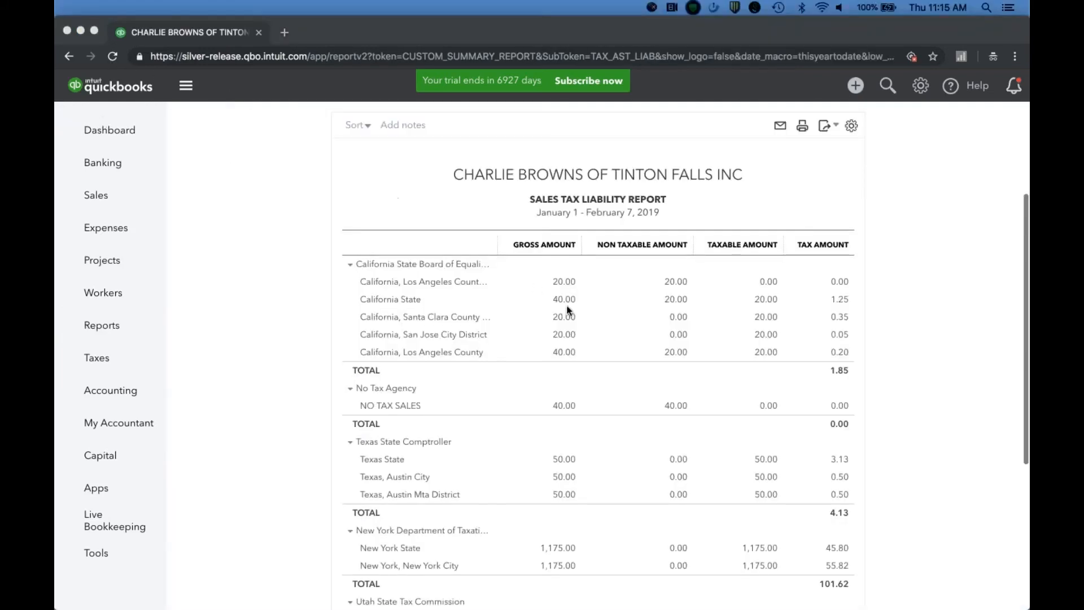
scroll(569, 310, up, 3)
scroll(569, 310, up, 2)
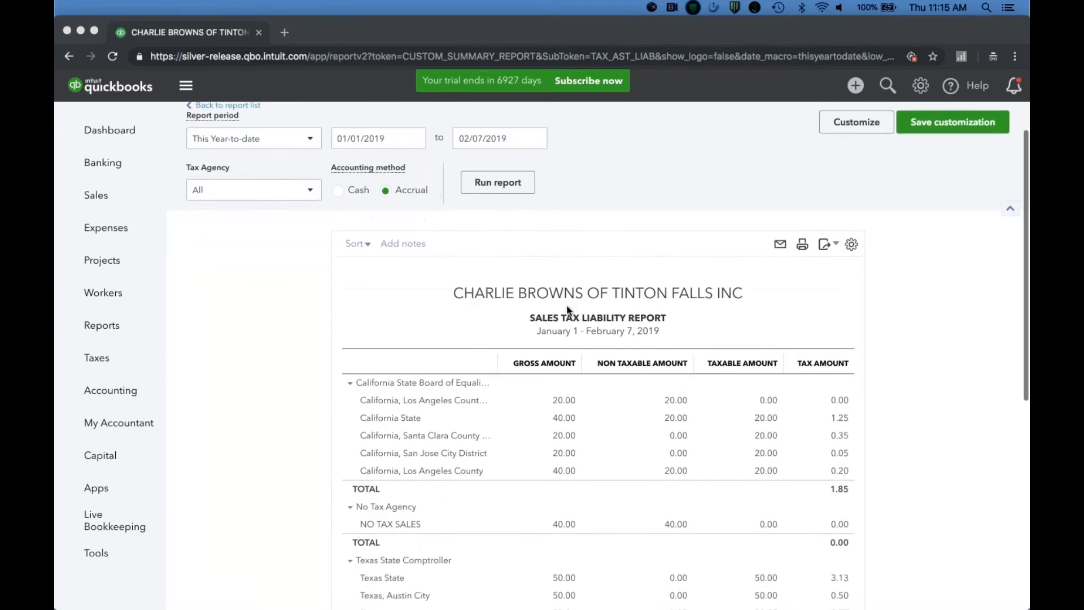
scroll(497, 261, down, 3)
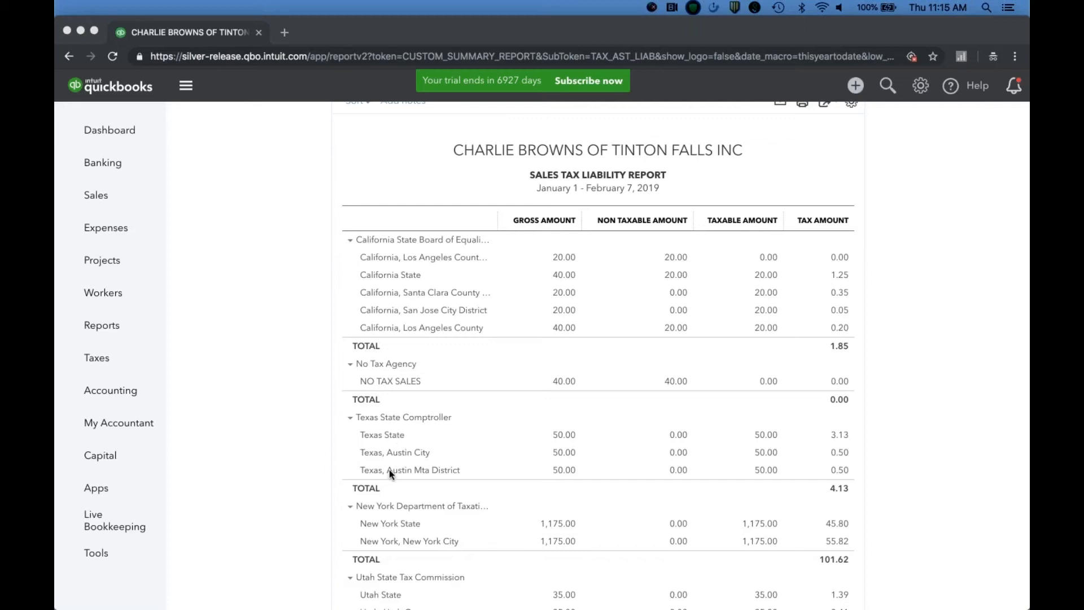
scroll(451, 405, down, 2)
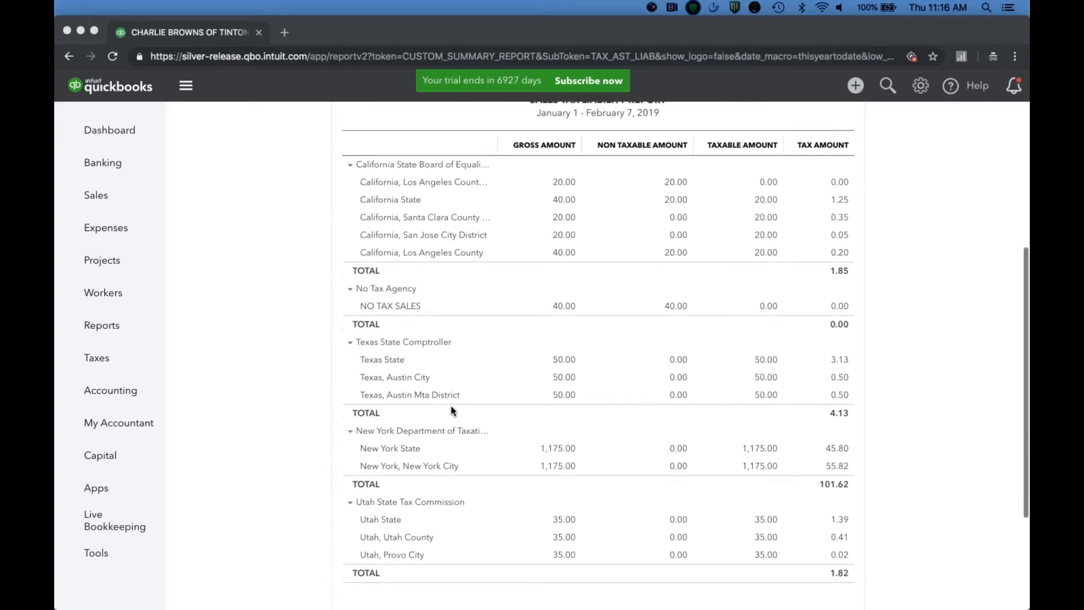
scroll(682, 283, down, 2)
scroll(686, 286, up, 2)
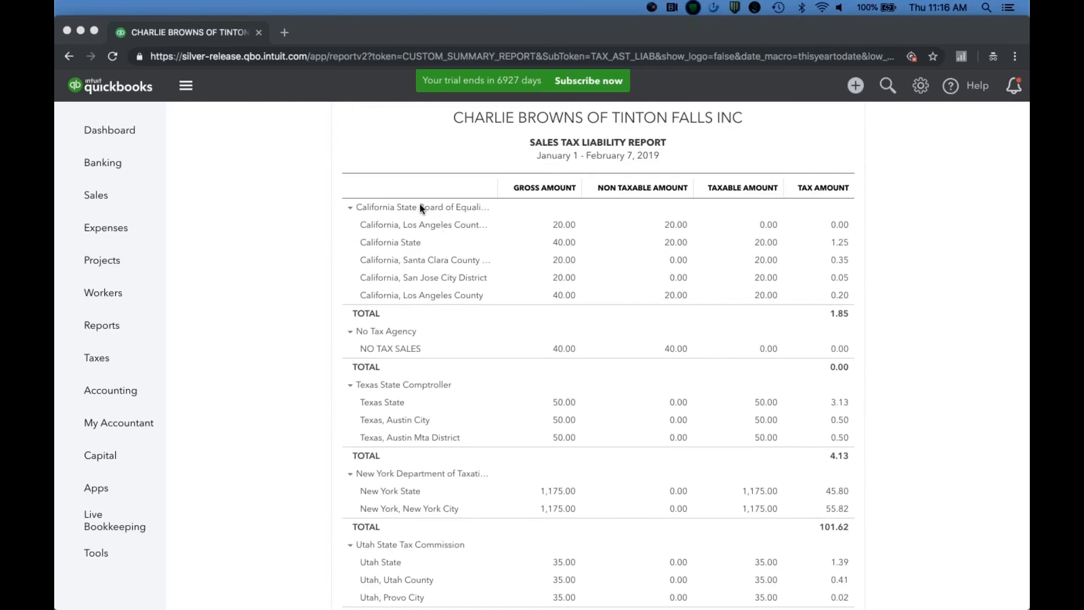
scroll(416, 261, down, 1)
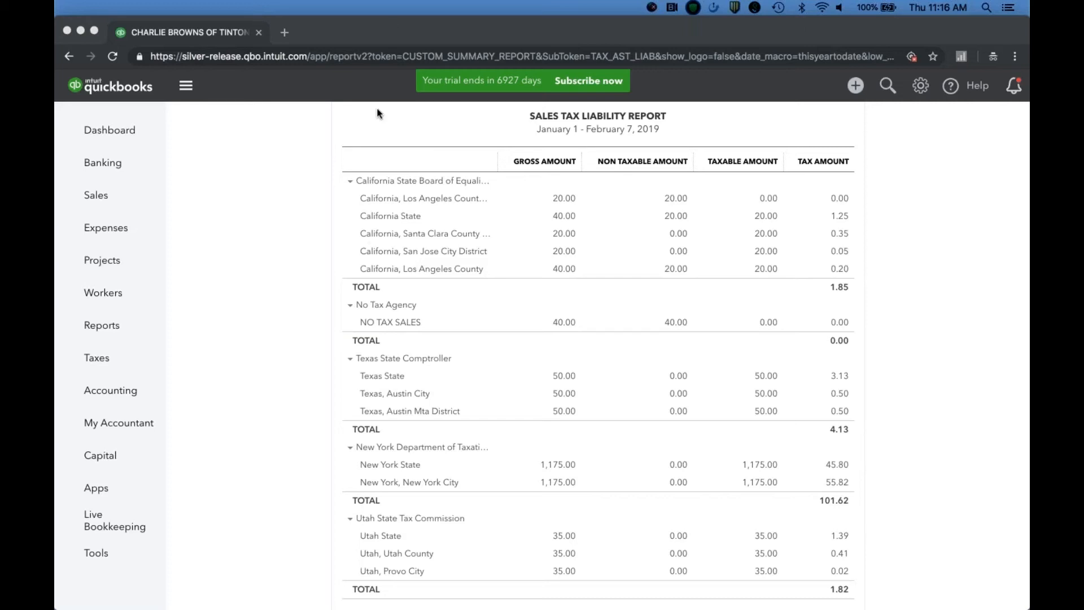
Step: Switch to the Feb 7, 2019 - ITK slides presentation in Google Slides and present it from the "Questions?" slide
click(364, 45)
key(super+grave)
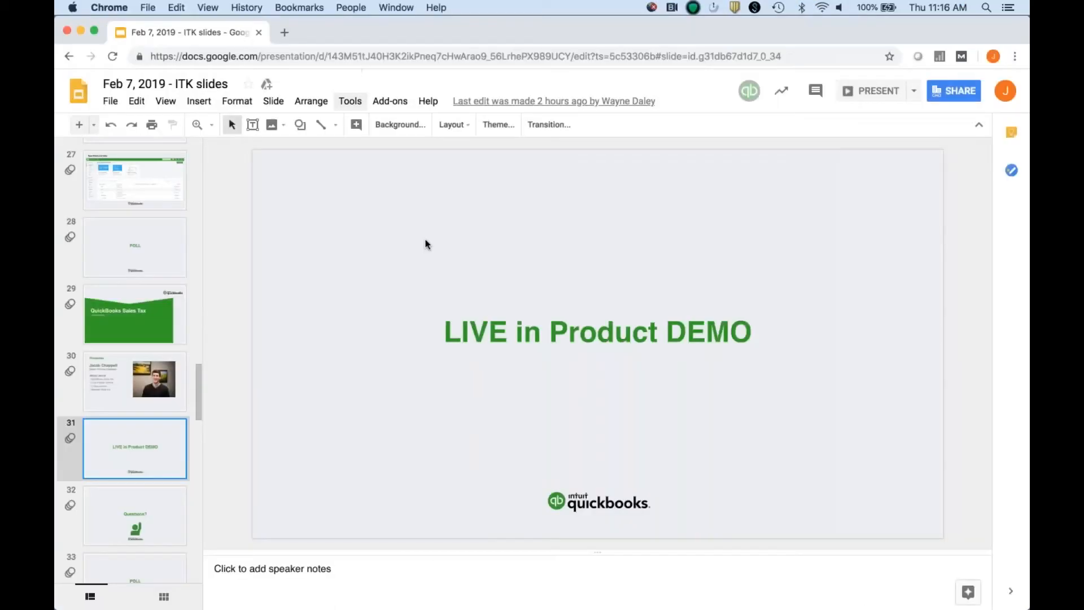
click(123, 533)
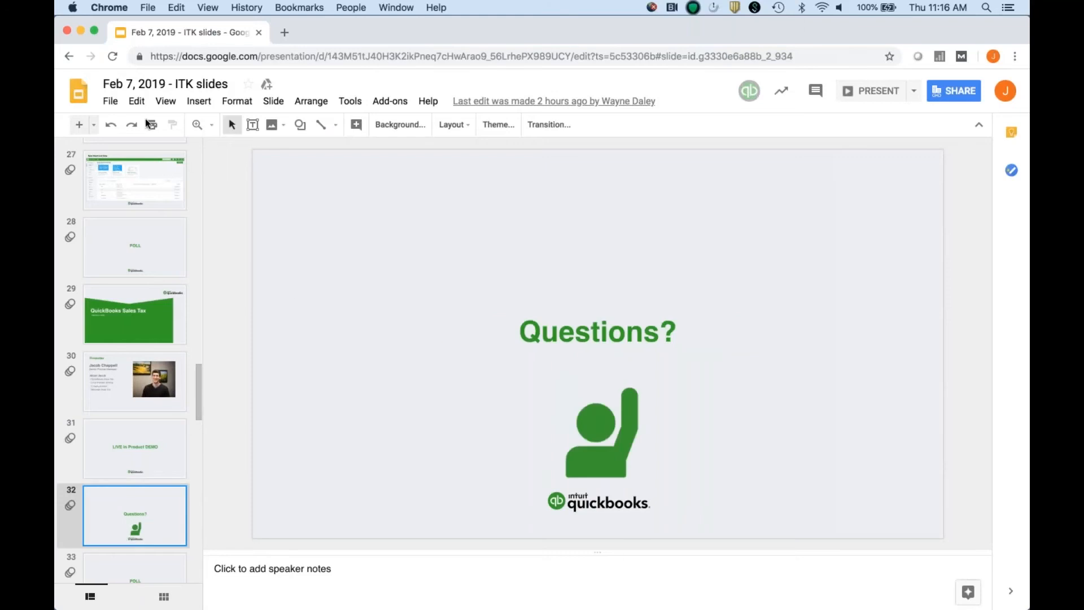
click(894, 97)
click(878, 91)
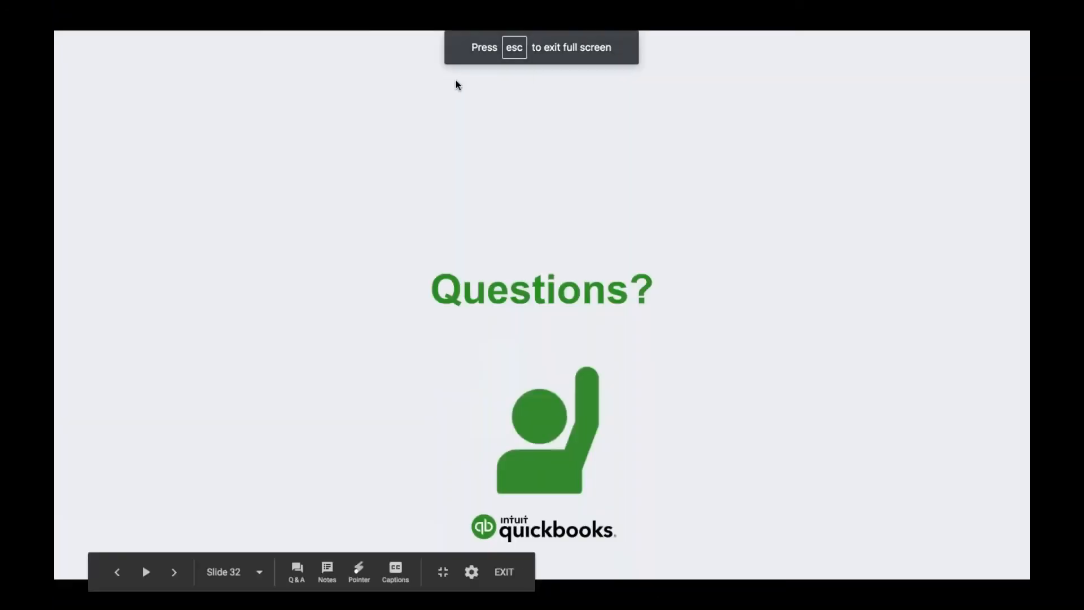